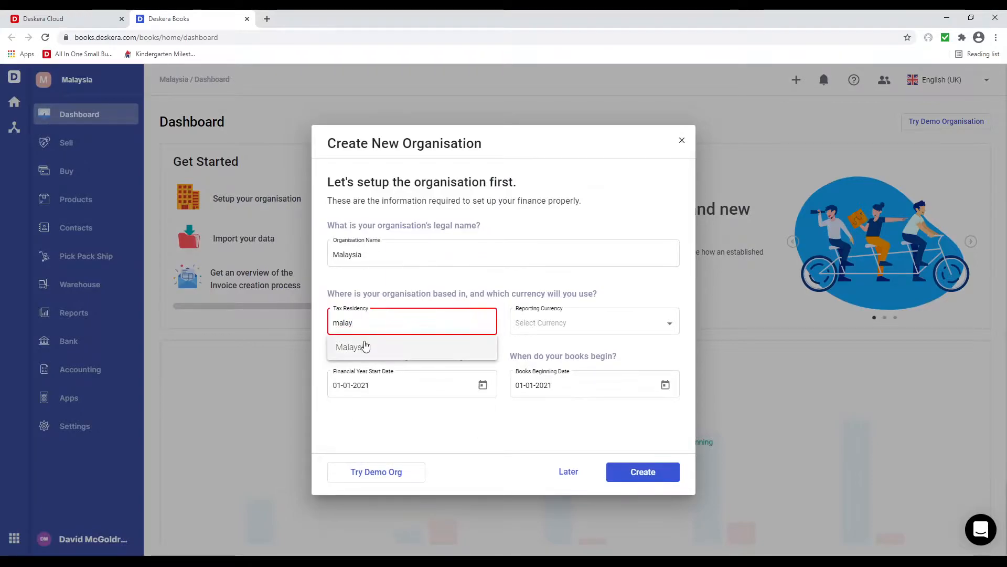
# Set the new organisation's tax residency to Malaysia with Malaysian Ringgit (MYR) as the reporting currency.
pyautogui.click(362, 346)
pyautogui.click(609, 329)
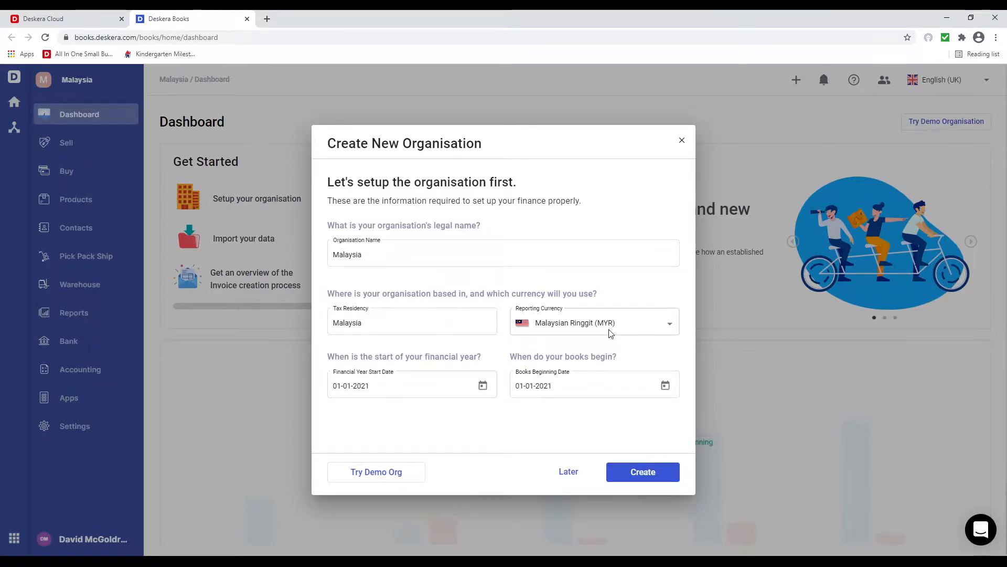
pyautogui.click(627, 329)
pyautogui.click(628, 329)
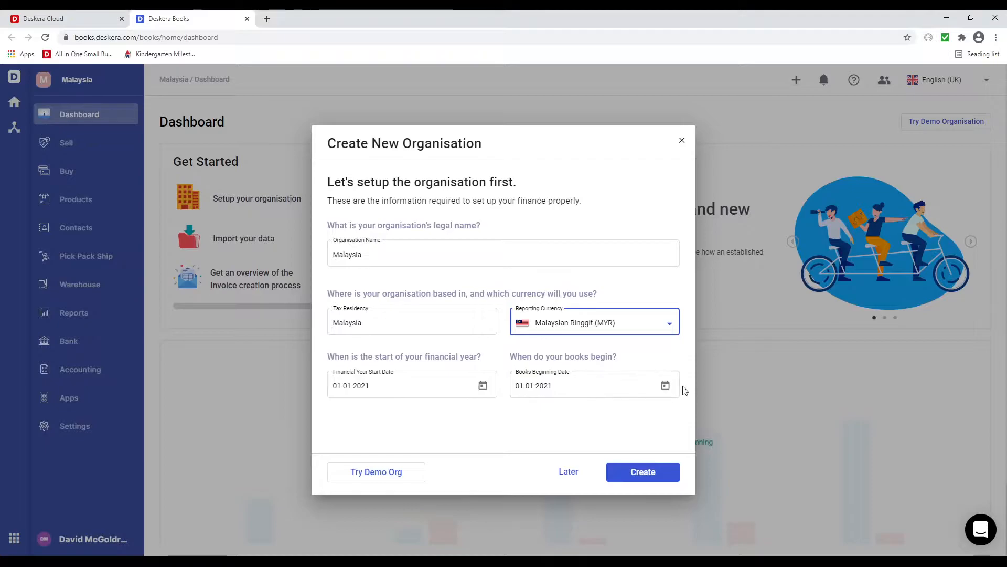
# Set the books beginning date to 01-04-2021 and create the organisation, dismissing the import offer.
pyautogui.click(666, 386)
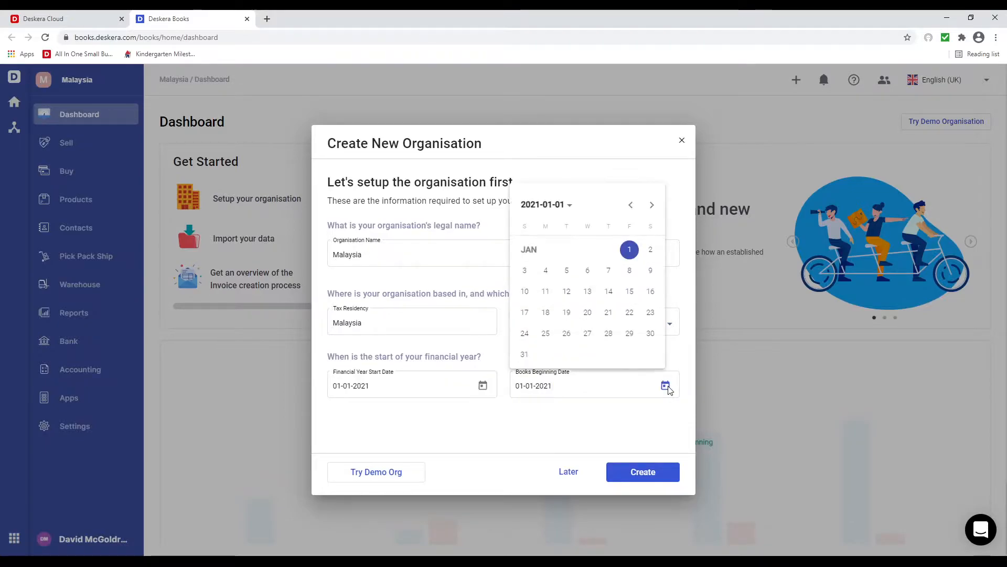
pyautogui.click(656, 208)
pyautogui.click(656, 209)
pyautogui.click(655, 209)
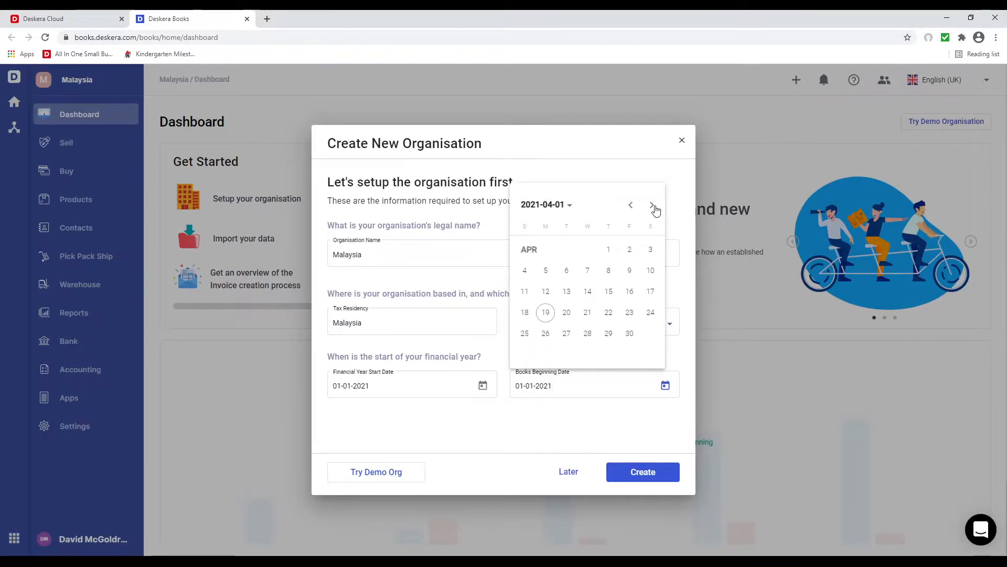
pyautogui.click(607, 250)
pyautogui.click(634, 472)
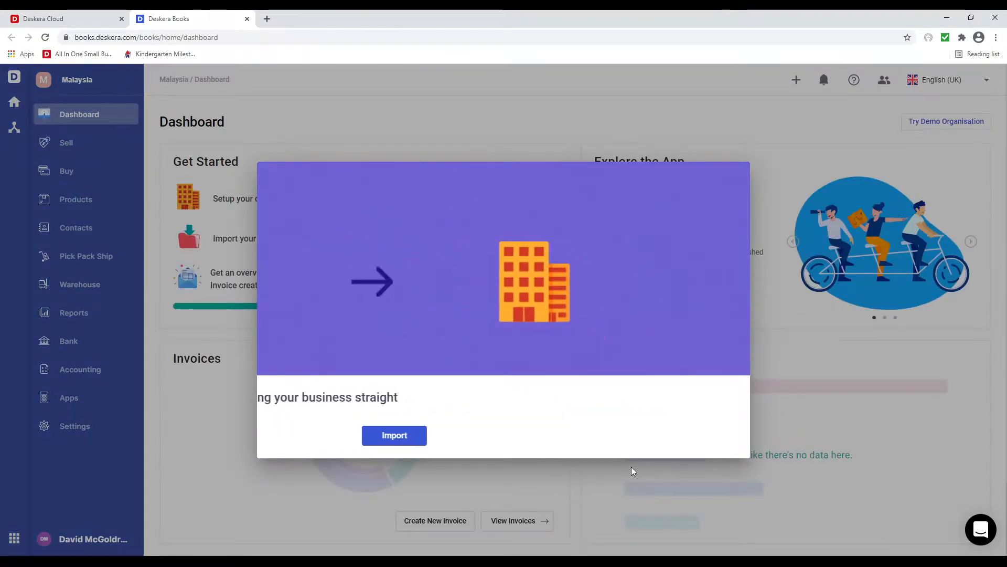
pyautogui.click(360, 442)
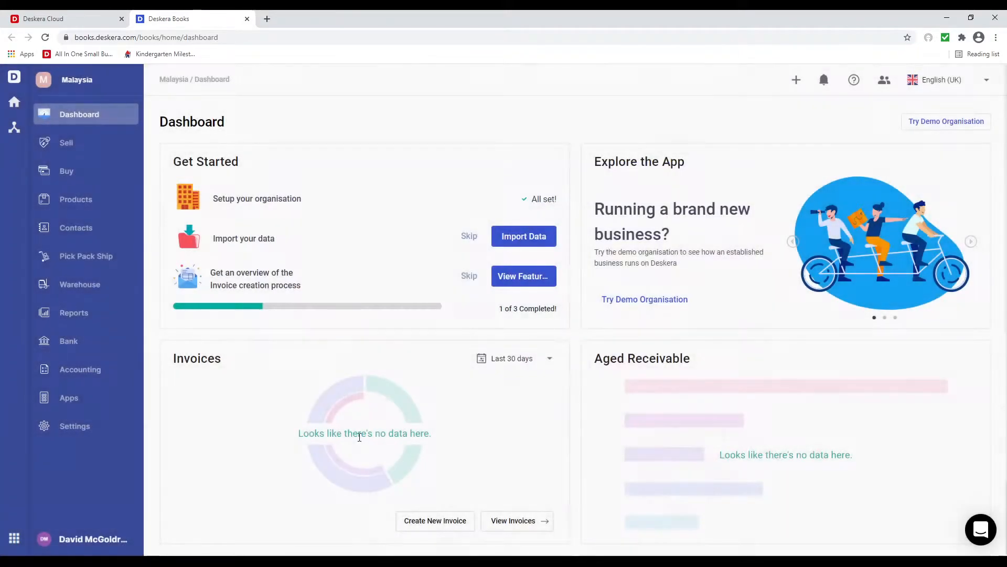
# Open the organisation profile for editing from the settings and keep DD-MM-YYYY as the date format.
pyautogui.click(85, 426)
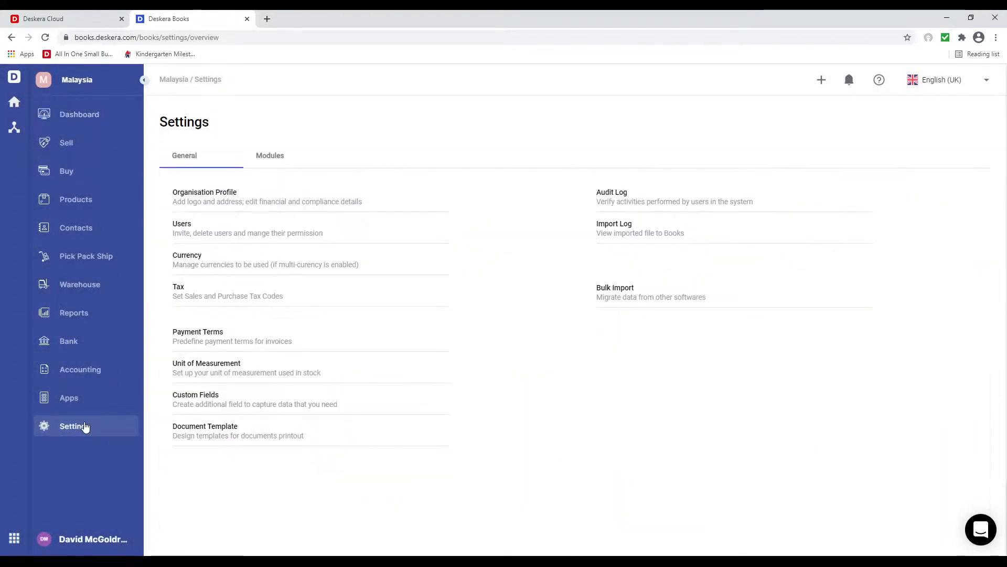
pyautogui.click(210, 194)
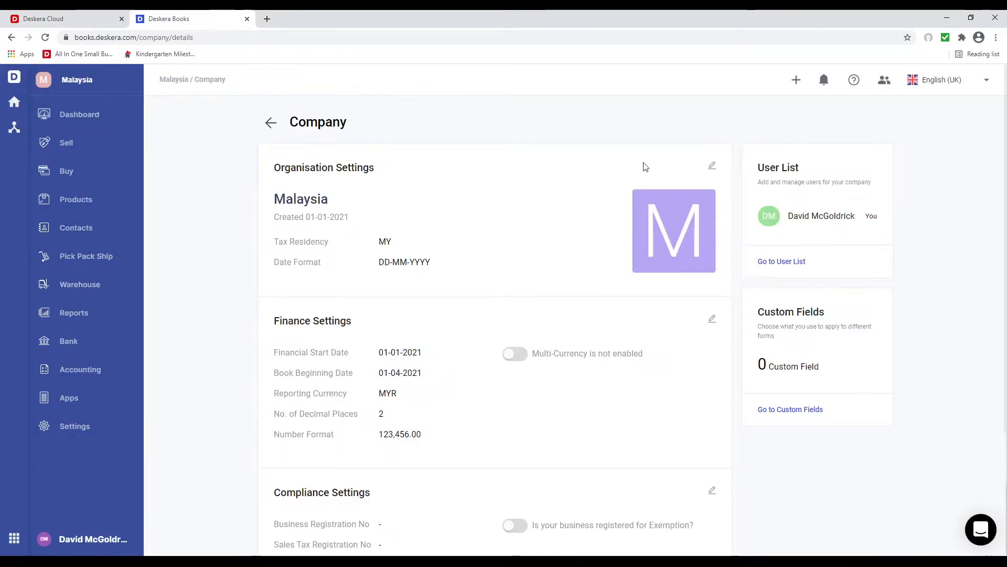
pyautogui.click(713, 166)
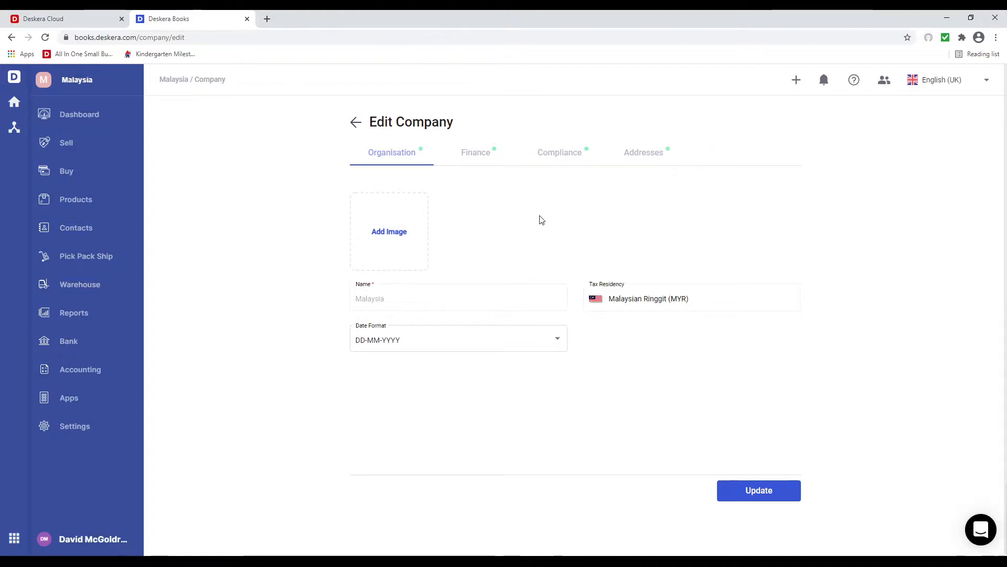
pyautogui.click(559, 340)
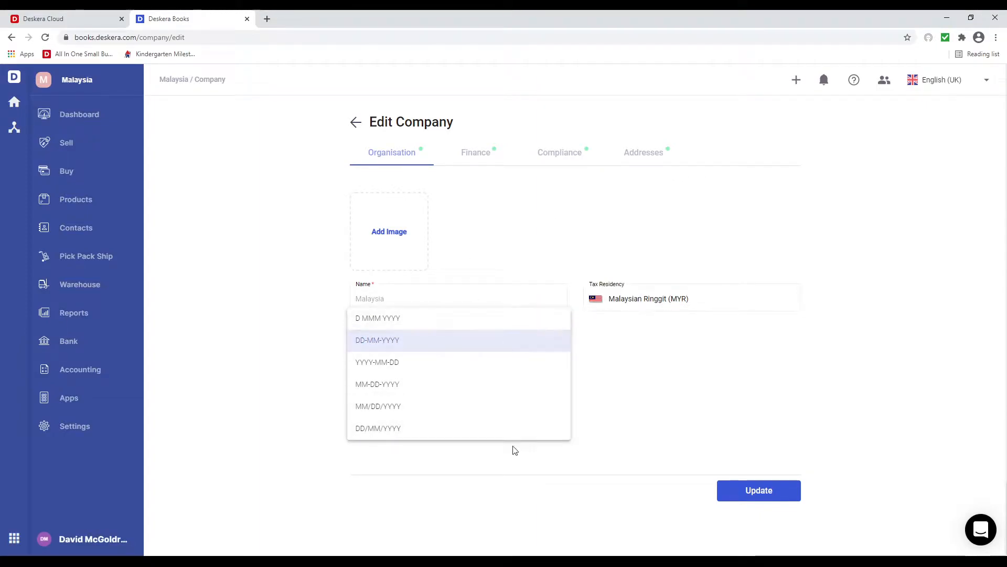
pyautogui.click(482, 349)
# In the company's finance settings, choose 2 decimal places and keep the number format 123,456.00.
pyautogui.click(483, 158)
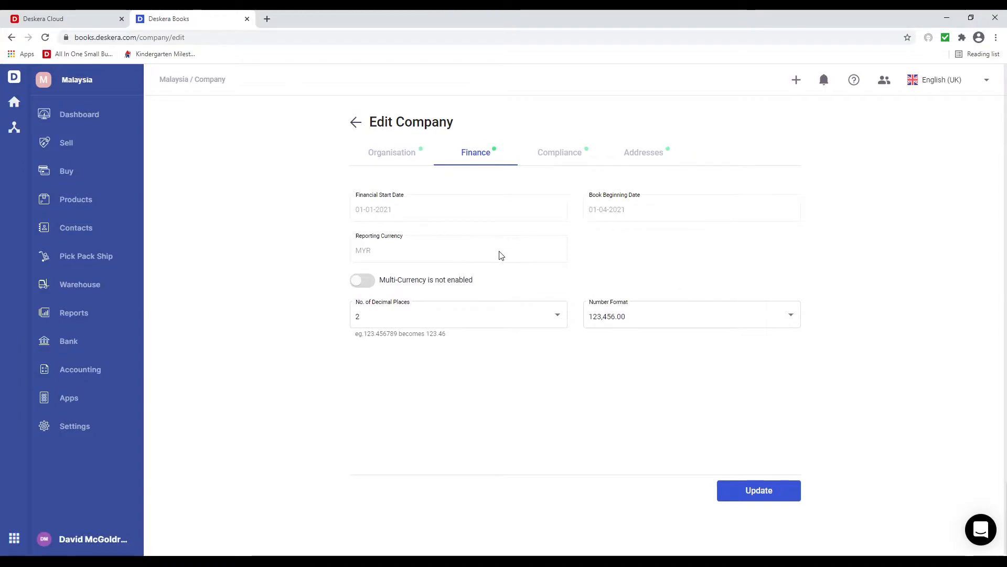
pyautogui.click(556, 318)
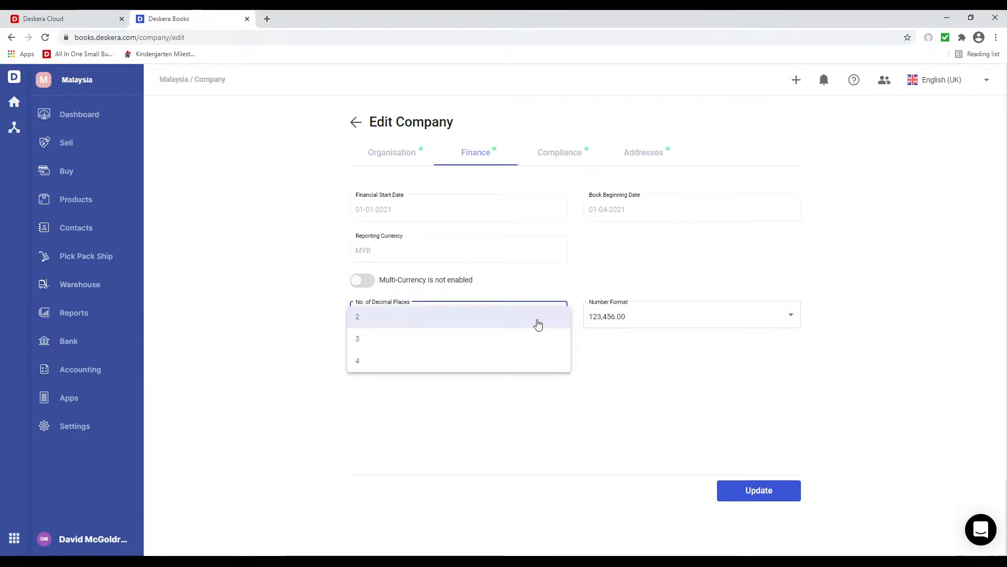
pyautogui.click(538, 317)
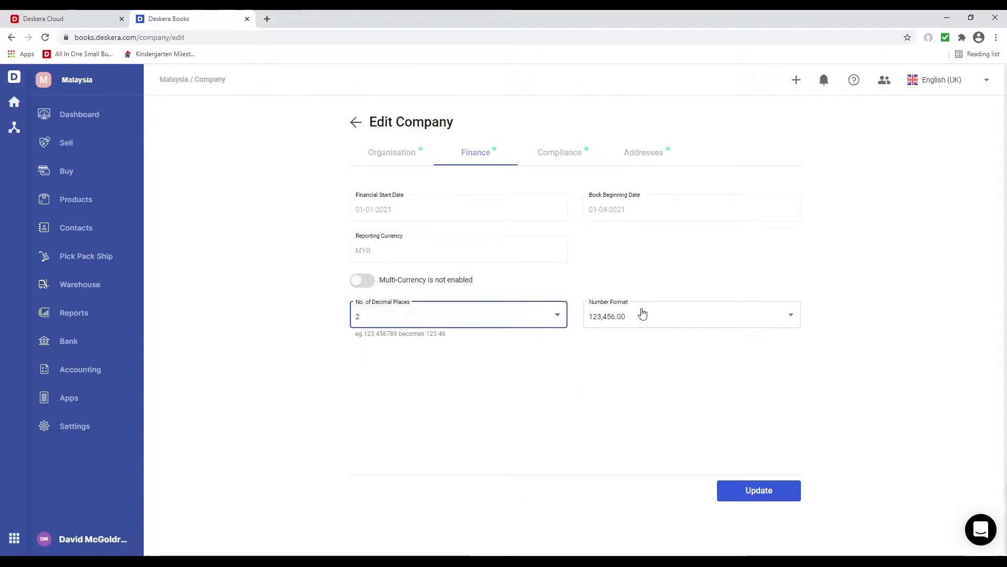
pyautogui.click(677, 320)
pyautogui.click(677, 320)
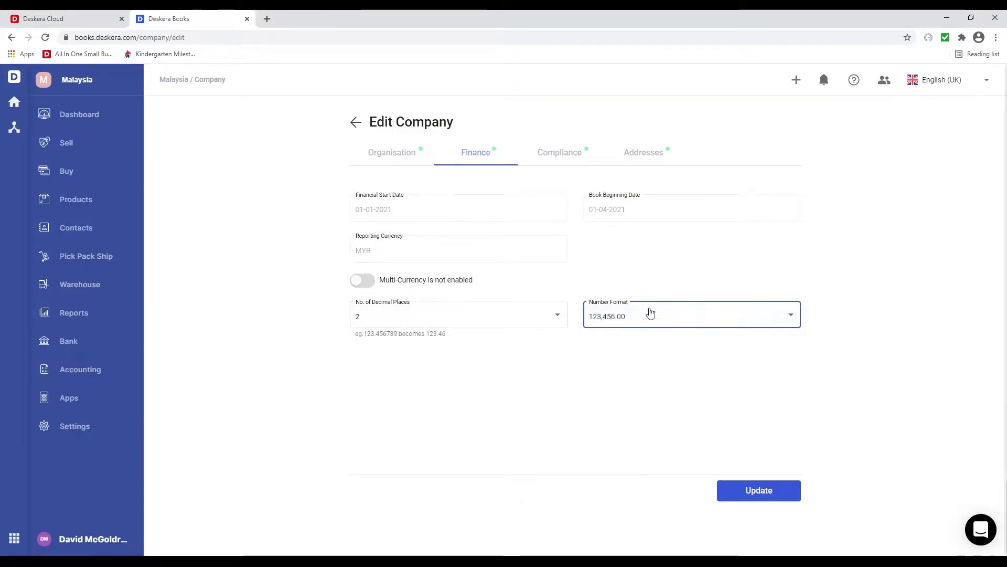
# Enable multi-currency for the company and add the Singapore Dollar and Australian Dollar.
pyautogui.click(363, 282)
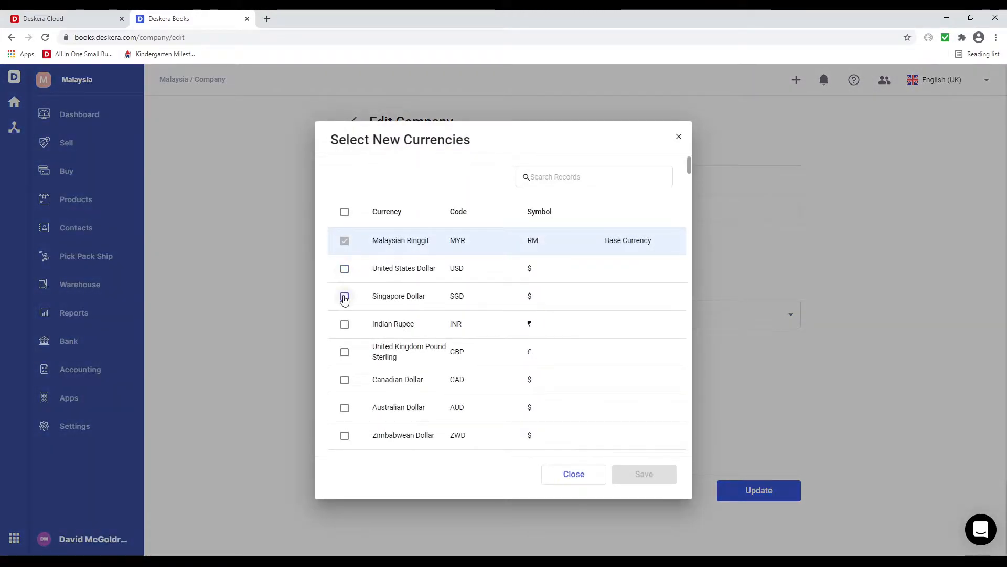
pyautogui.click(345, 296)
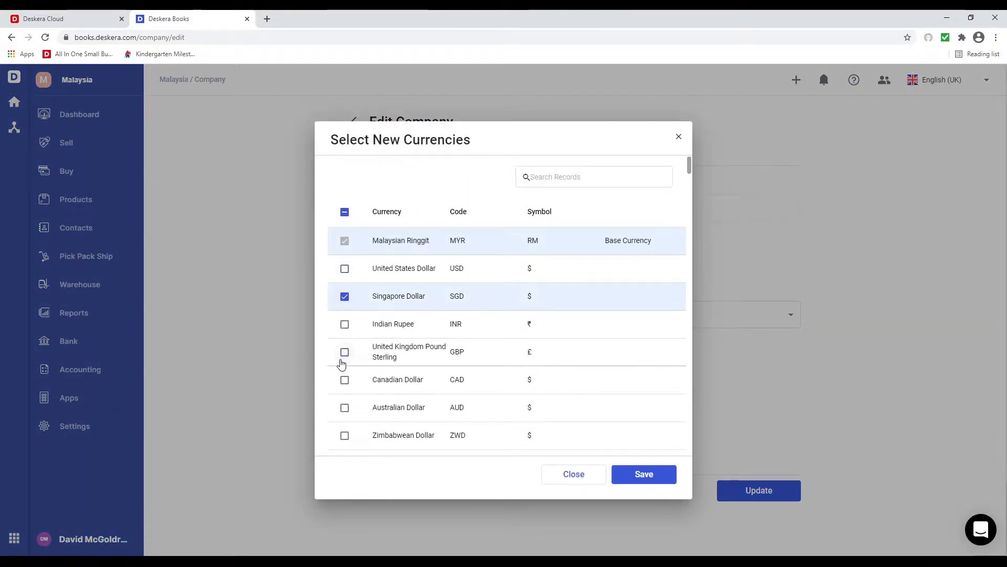
pyautogui.click(344, 407)
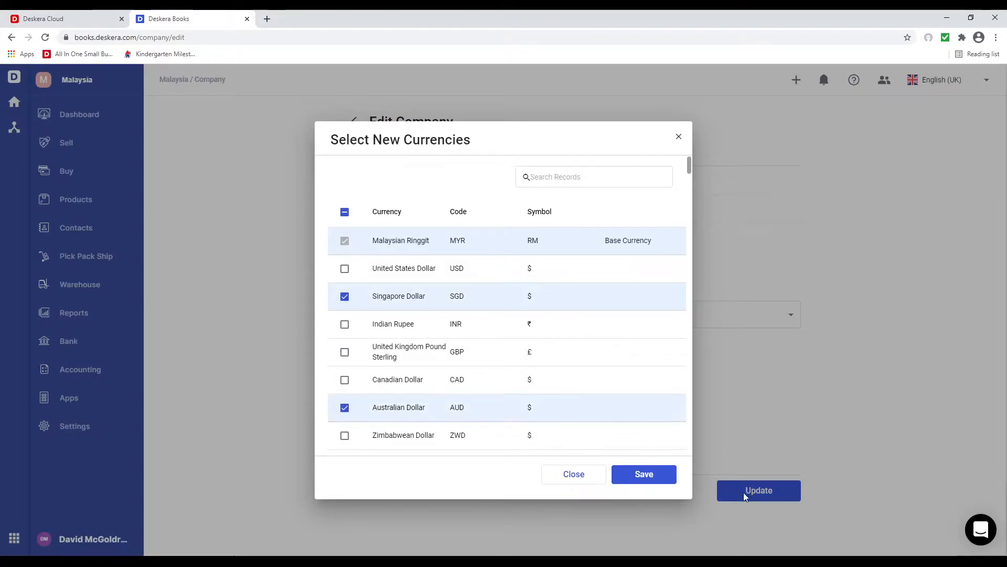
pyautogui.click(657, 476)
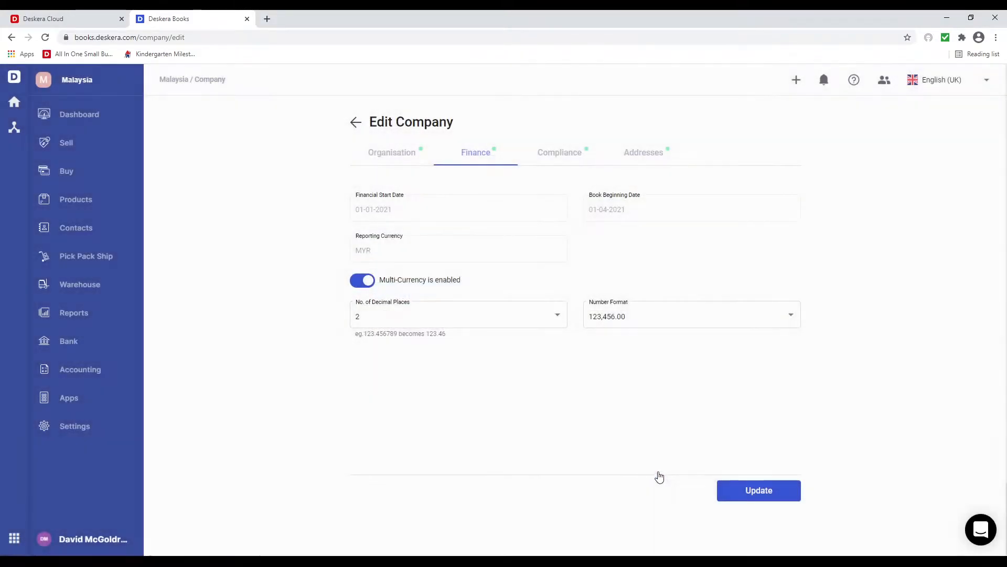
# Fill in the company's business registration, sales tax registration and service tax registration numbers in the compliance settings.
pyautogui.click(572, 154)
pyautogui.click(496, 214)
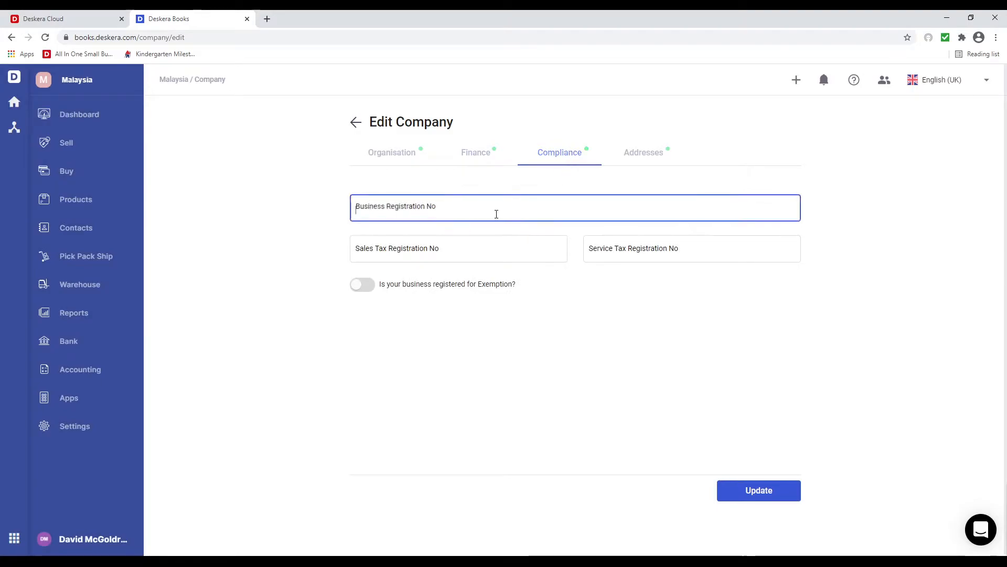
pyautogui.write('4545454')
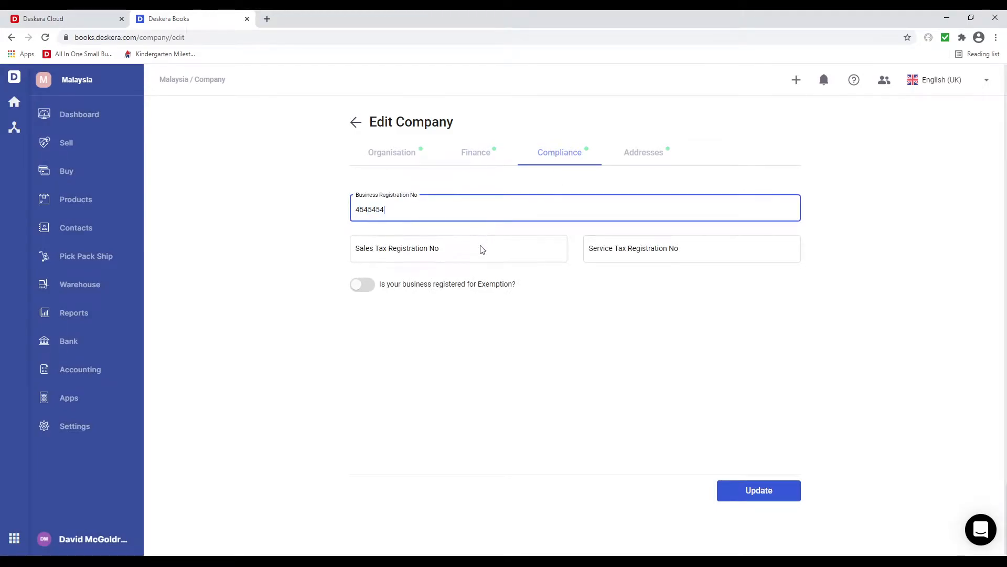
pyautogui.click(479, 247)
pyautogui.write('454545')
pyautogui.click(632, 253)
pyautogui.write('454554')
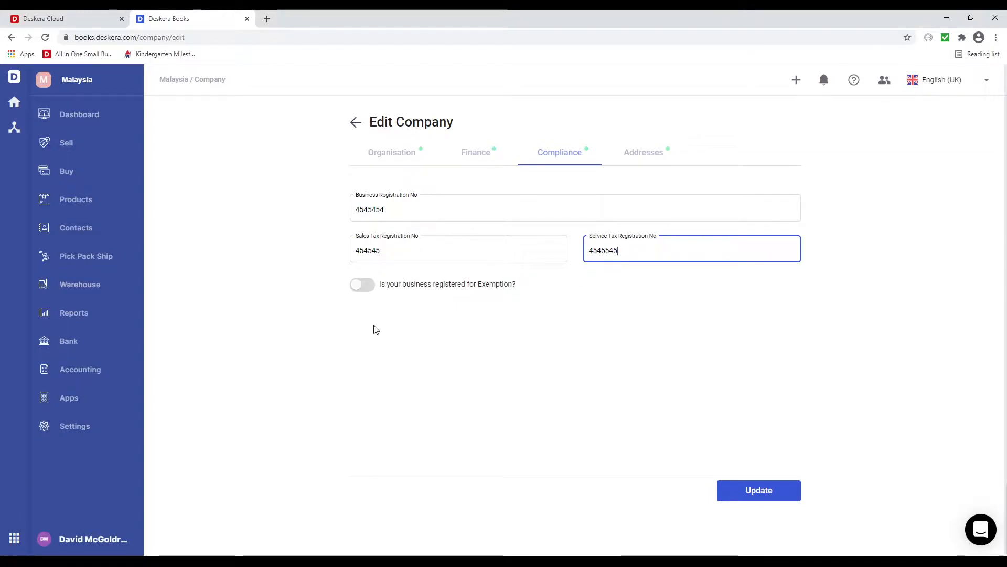
# Temporarily mark the business as registered for exemption to inspect the available exemption criteria.
pyautogui.click(371, 287)
pyautogui.click(372, 287)
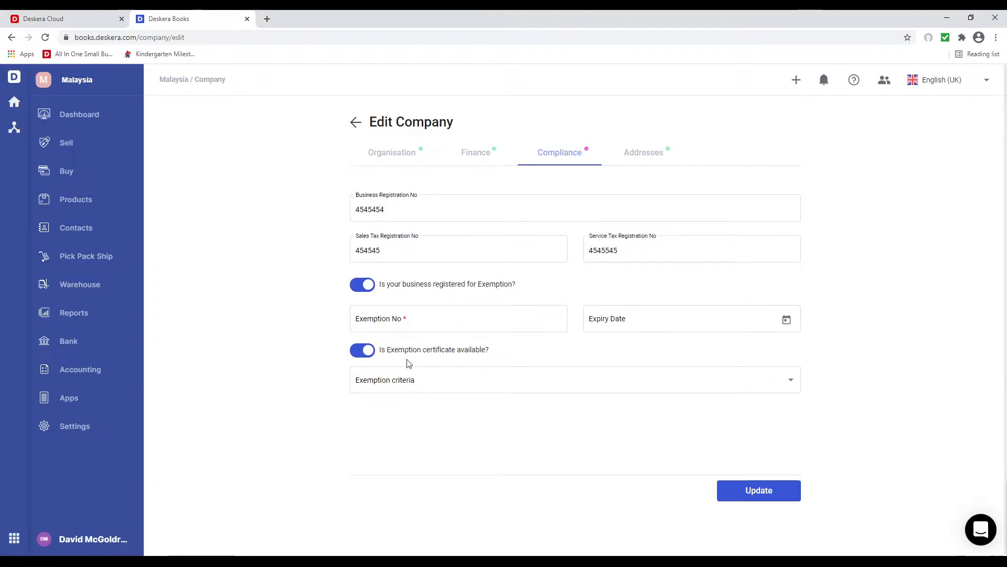
pyautogui.click(382, 382)
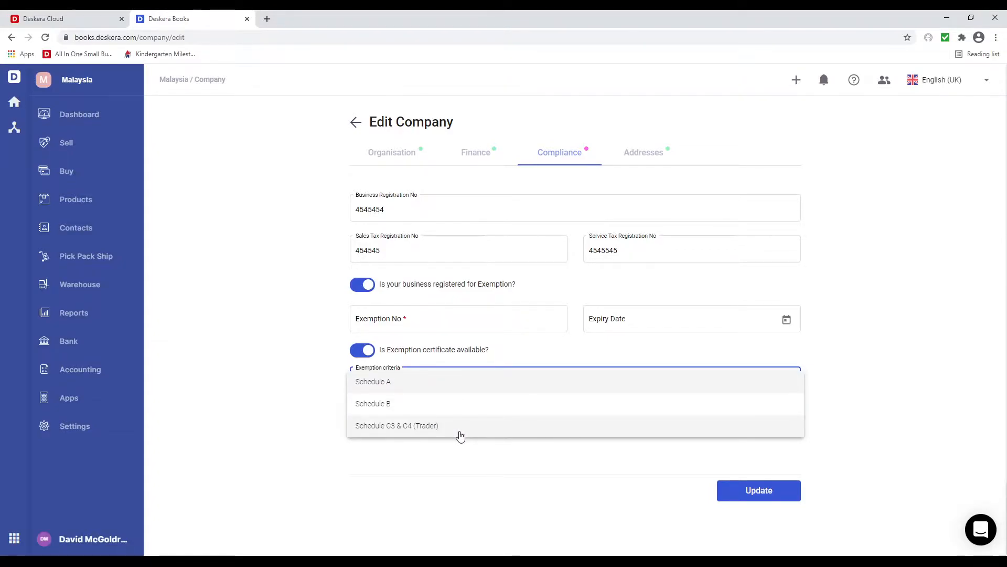
pyautogui.click(466, 467)
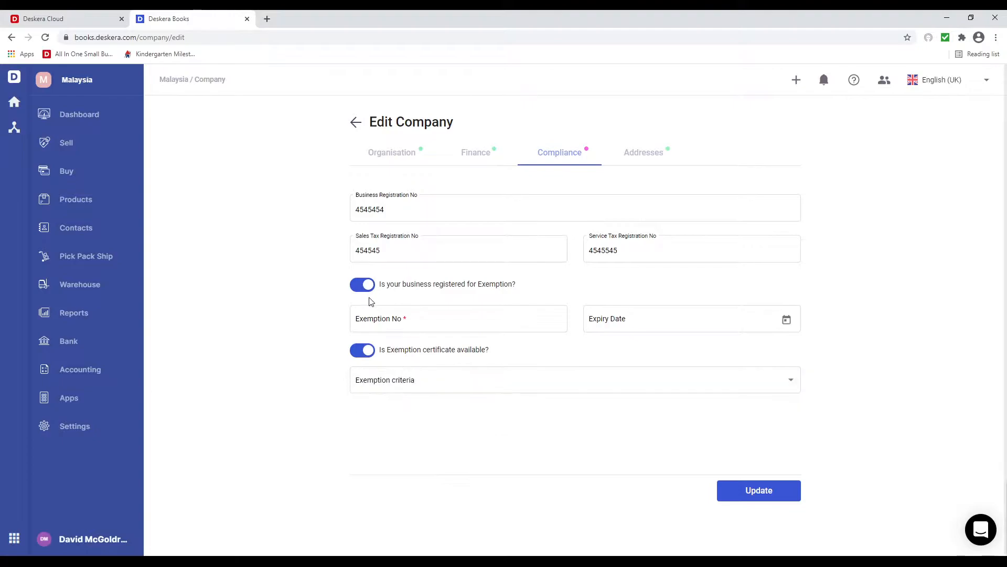
pyautogui.click(366, 286)
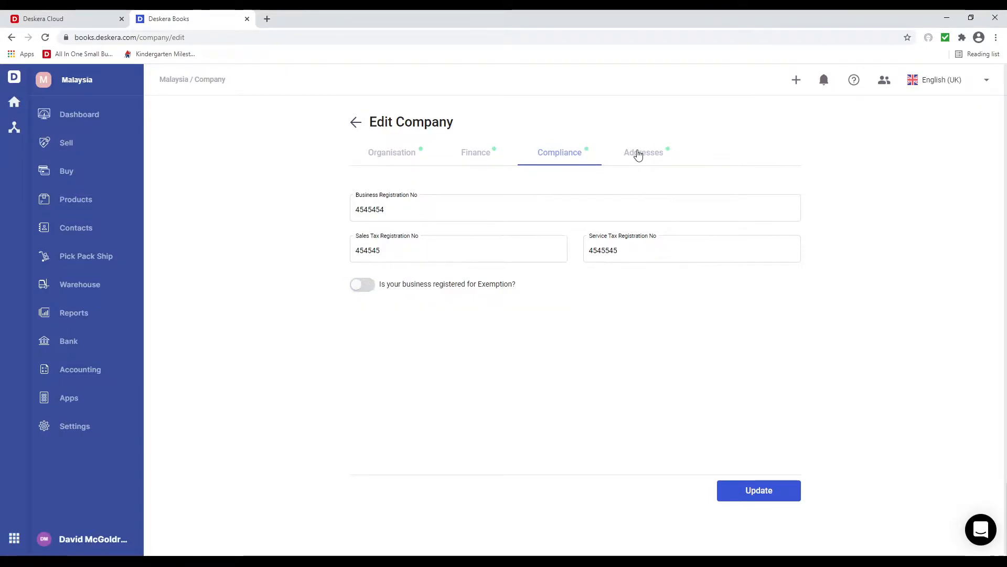
# Fill in the company's address using the matching suggestion and save the updated company settings.
pyautogui.click(639, 154)
pyautogui.click(390, 231)
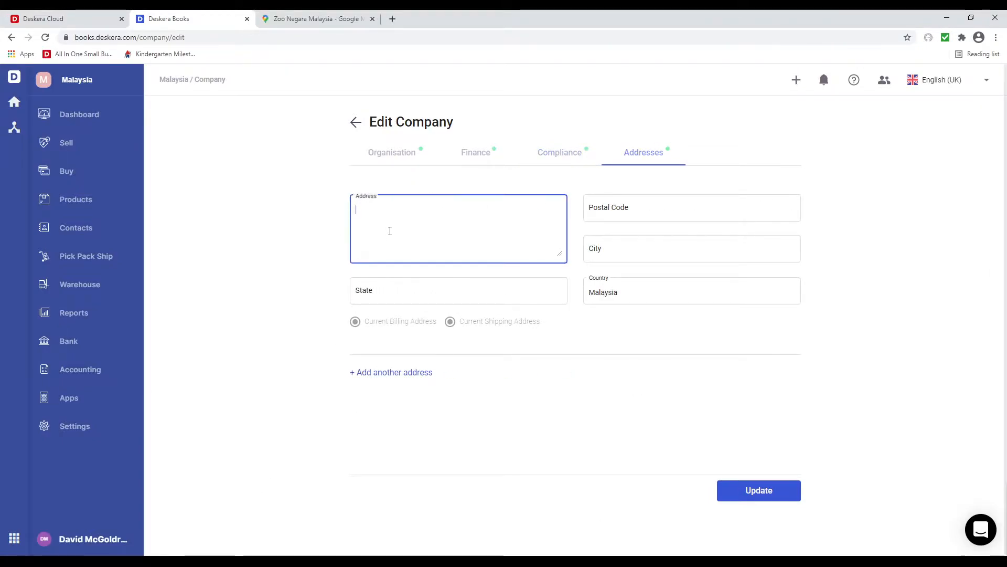
pyautogui.write('Jalan Taman Zooview, Taman Zooview, 68000 Ampang, Selangor')
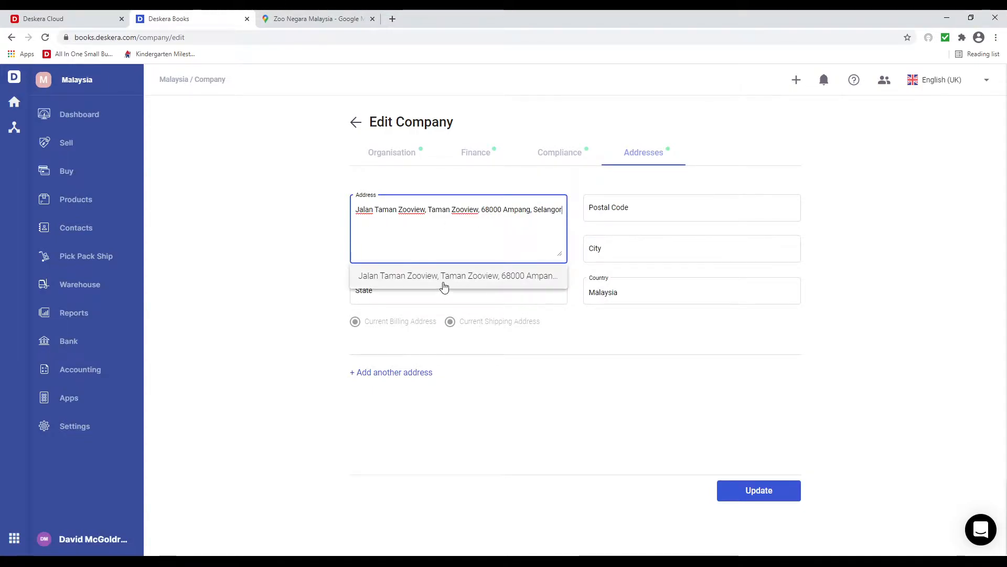
pyautogui.click(444, 286)
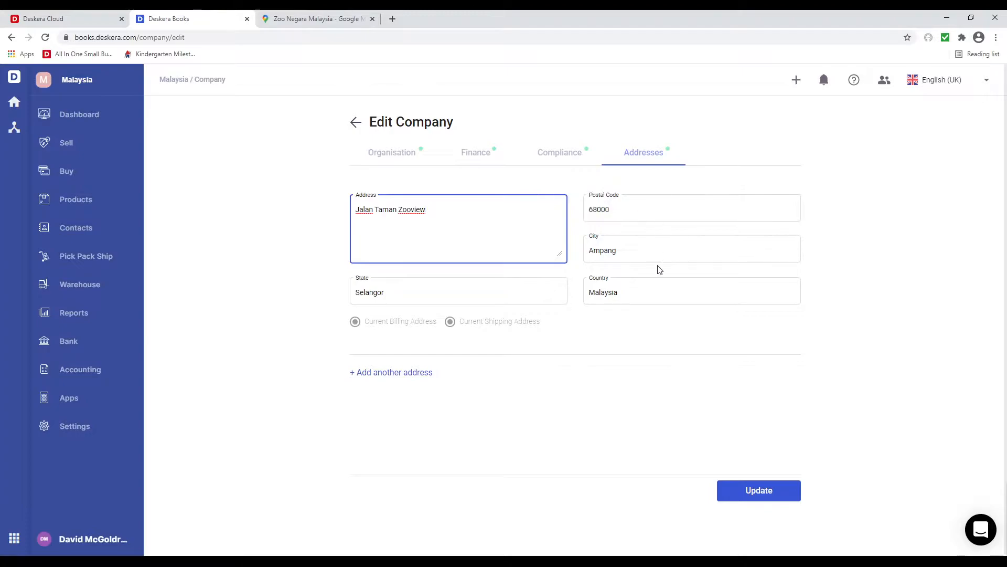
pyautogui.click(764, 493)
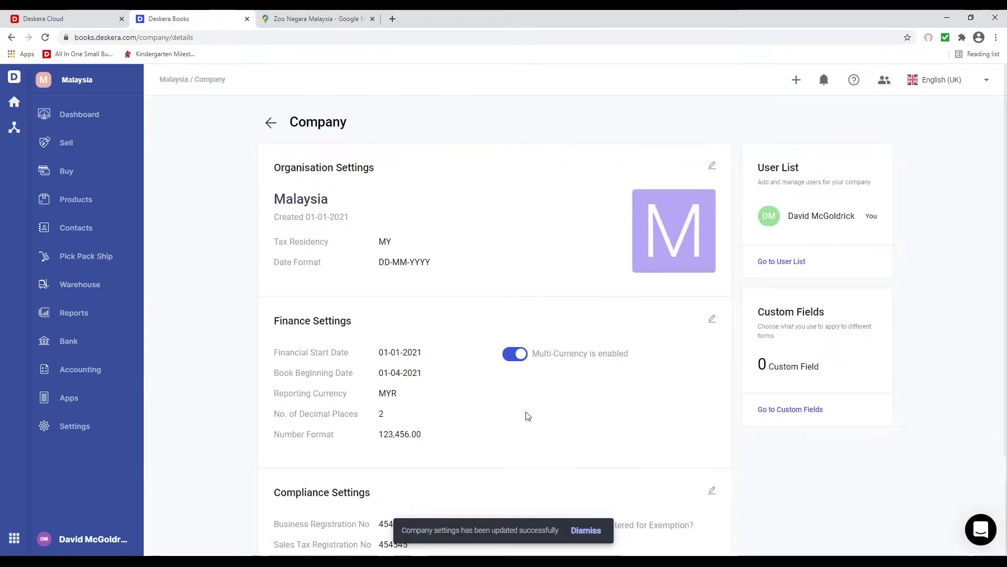
pyautogui.scroll(-4, 528, 416)
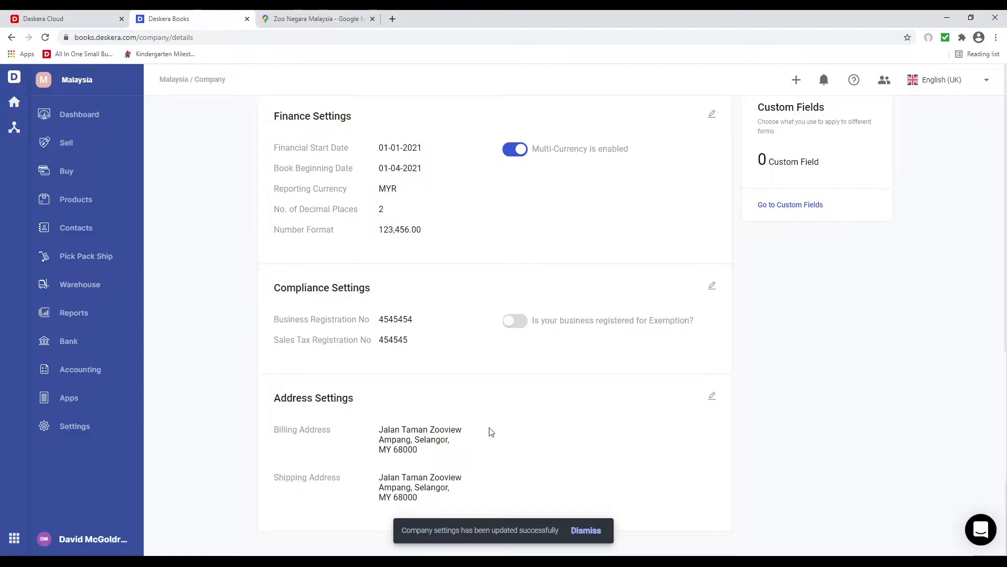
pyautogui.scroll(4, 491, 441)
# Examine the existing tax codes and the form for adding a tax rate, and return to the settings overview.
pyautogui.click(84, 427)
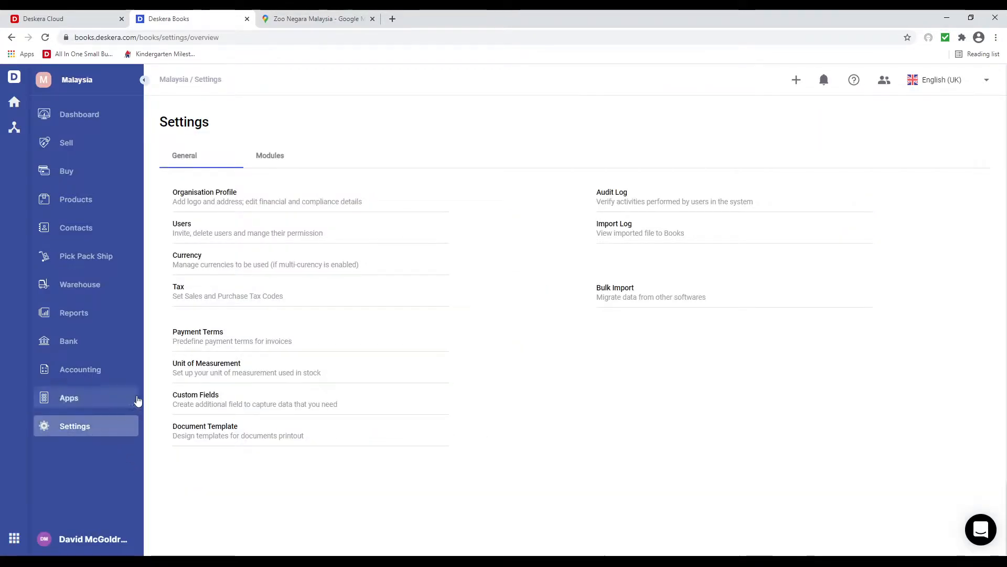
pyautogui.click(181, 290)
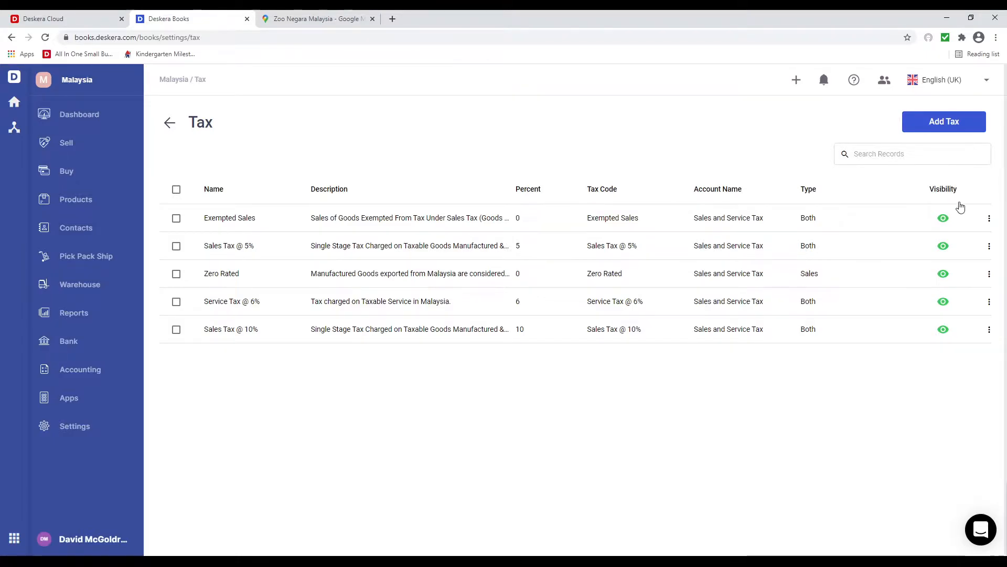
pyautogui.click(946, 129)
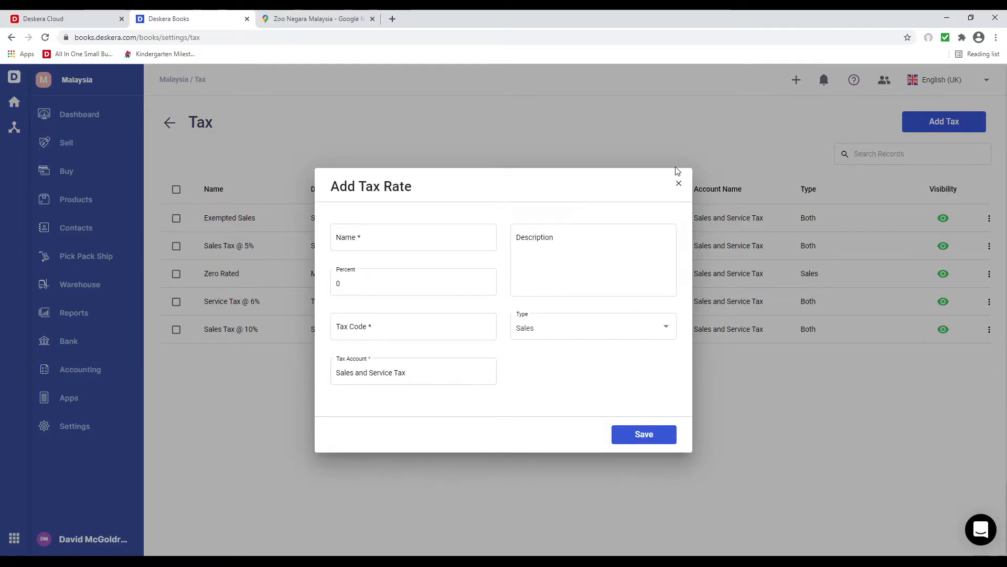
pyautogui.click(679, 185)
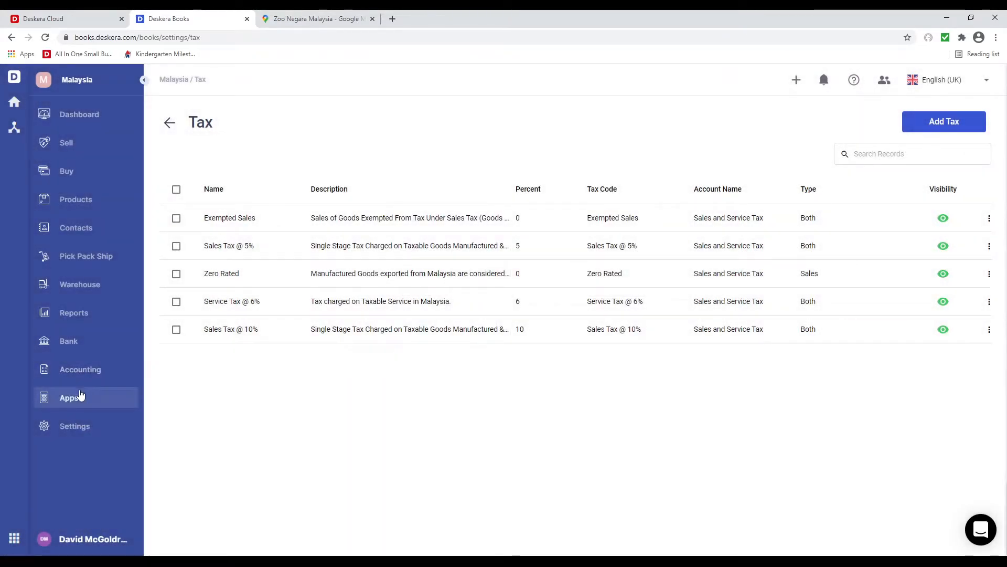
pyautogui.click(81, 432)
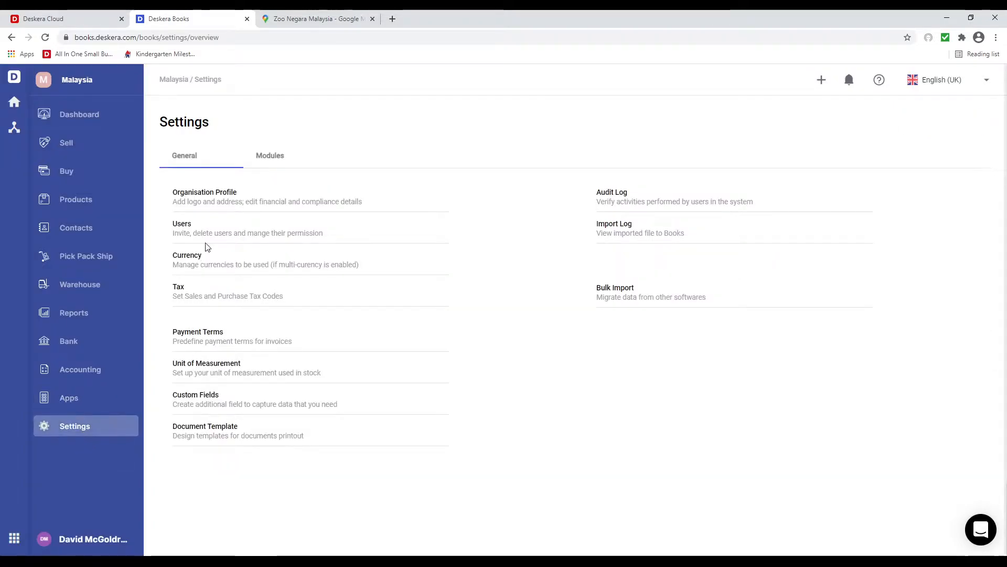
# Activate the Thai Baht on its own, and the Swiss Franc and Aruban Florin together, in the multi-currency settings.
pyautogui.click(180, 263)
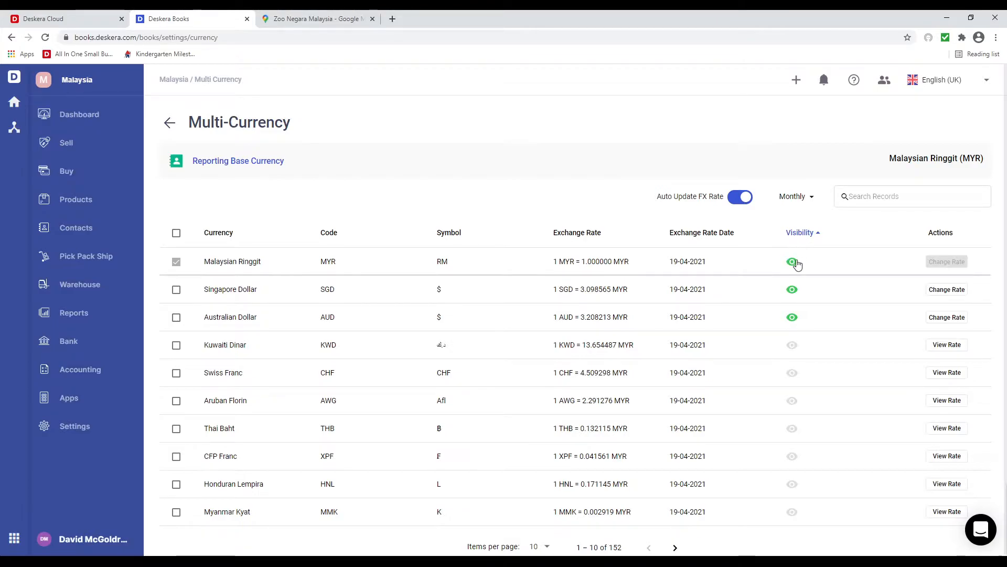
pyautogui.click(793, 429)
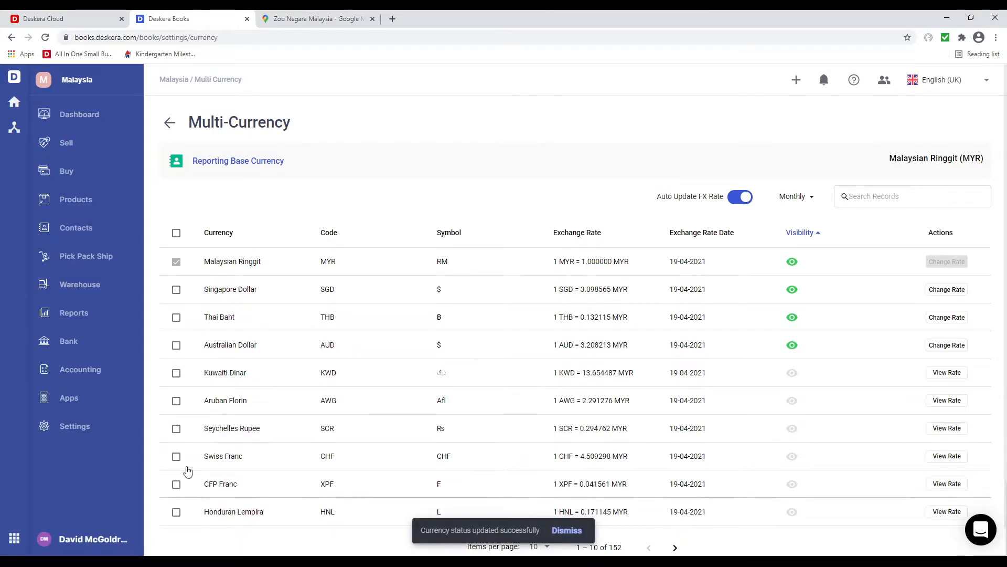
pyautogui.click(176, 457)
pyautogui.click(177, 401)
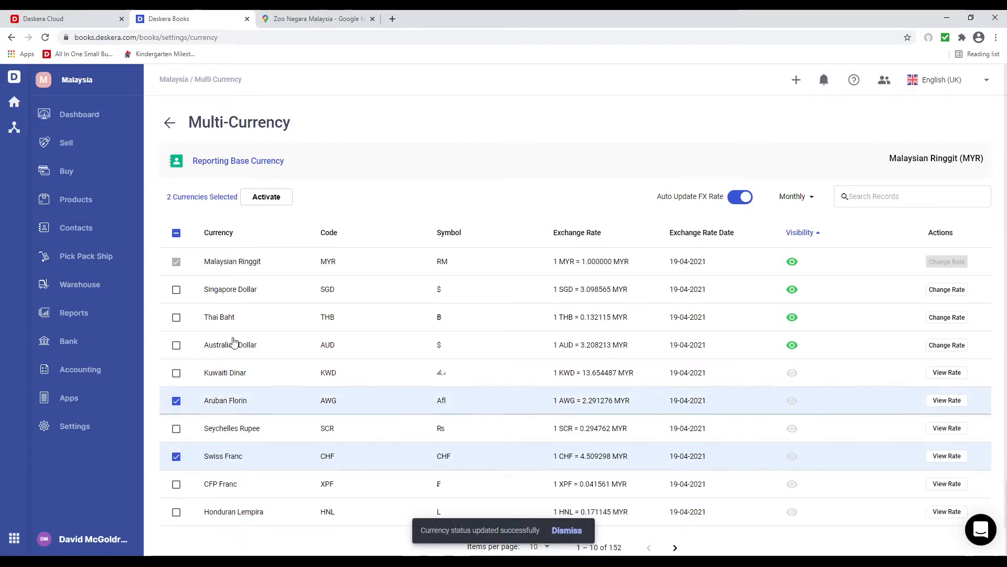
pyautogui.click(265, 197)
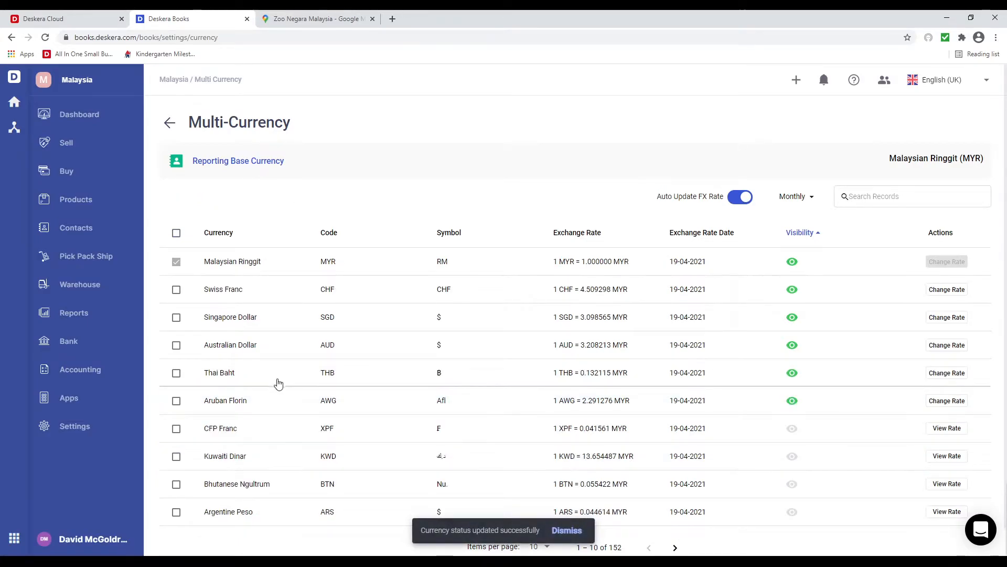
# Deactivate the Thai Baht individually and the Swiss Franc and Aruban Florin as a group.
pyautogui.click(798, 379)
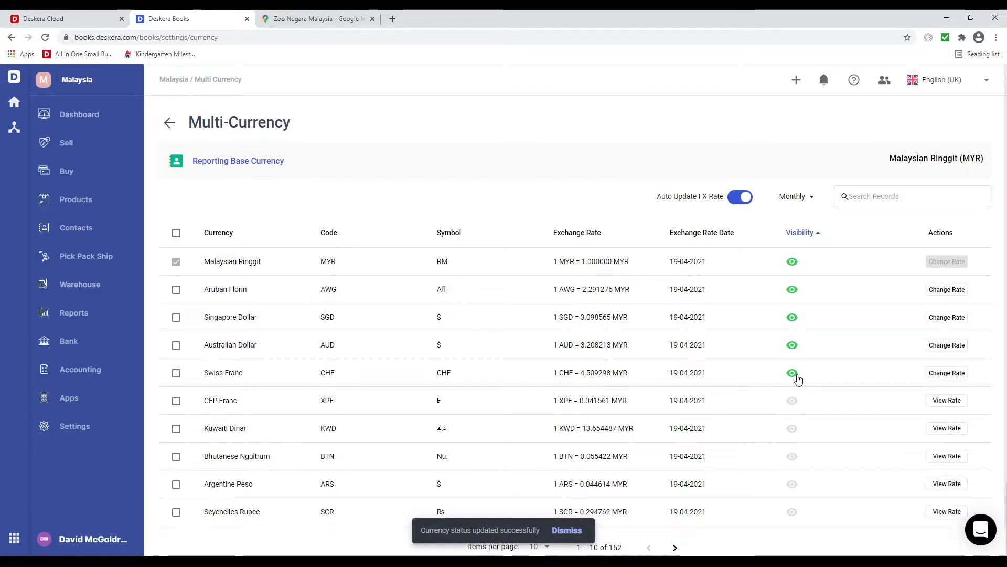
pyautogui.click(177, 373)
pyautogui.click(176, 289)
pyautogui.click(272, 198)
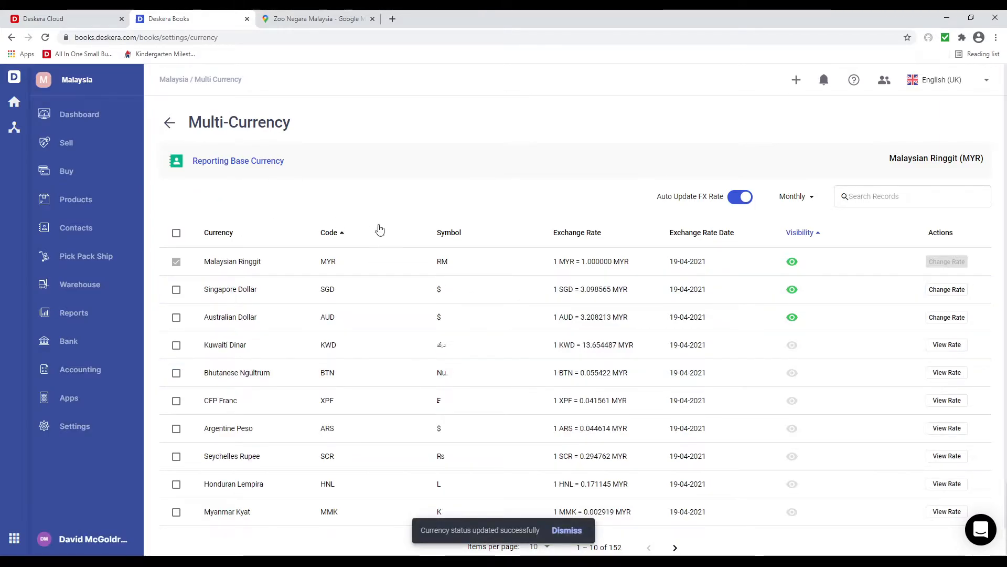
# Set the Singapore Dollar exchange rate to 3.096565 MYR and view the historical rate of the Bhutanese Ngultrum.
pyautogui.click(947, 290)
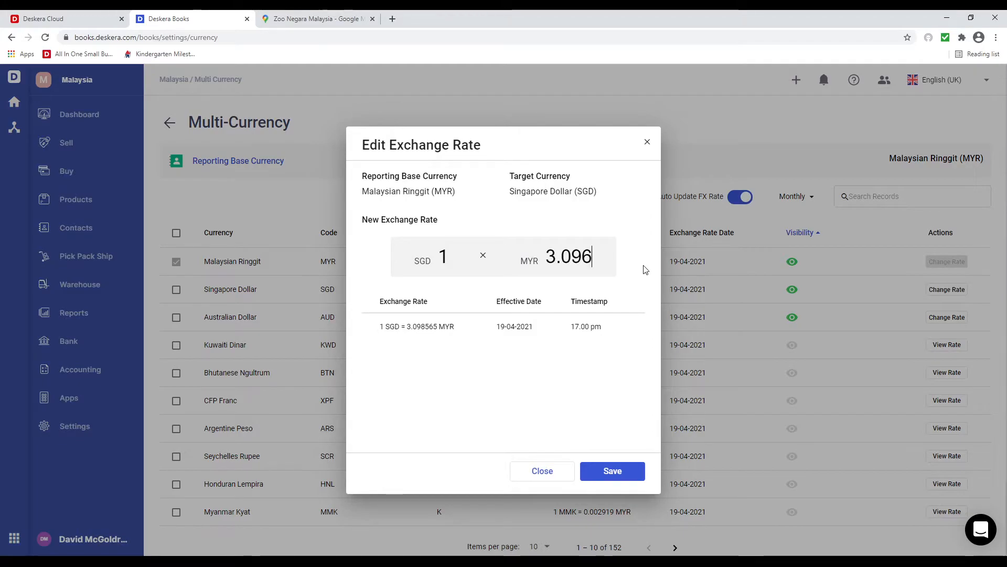
pyautogui.click(611, 472)
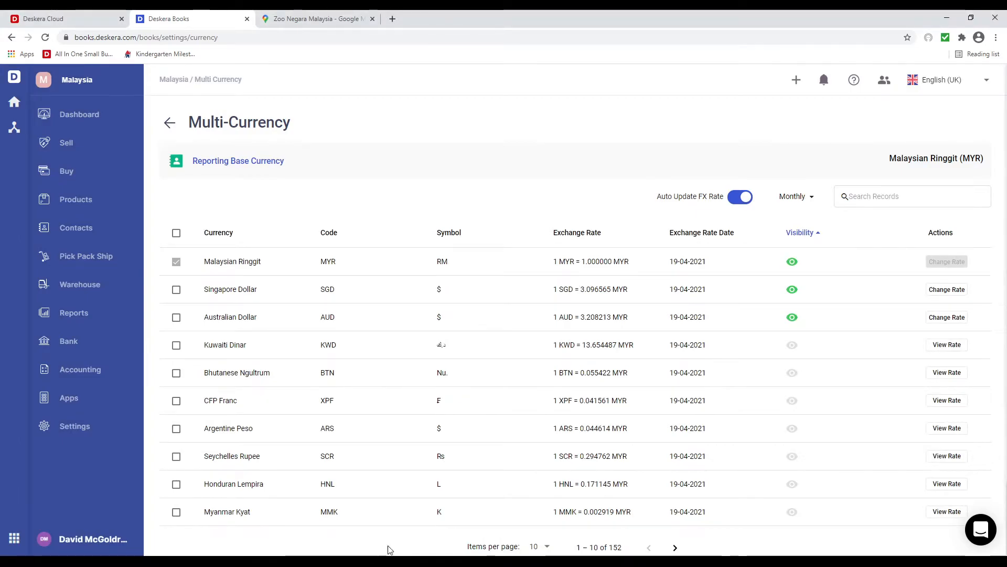
pyautogui.click(946, 372)
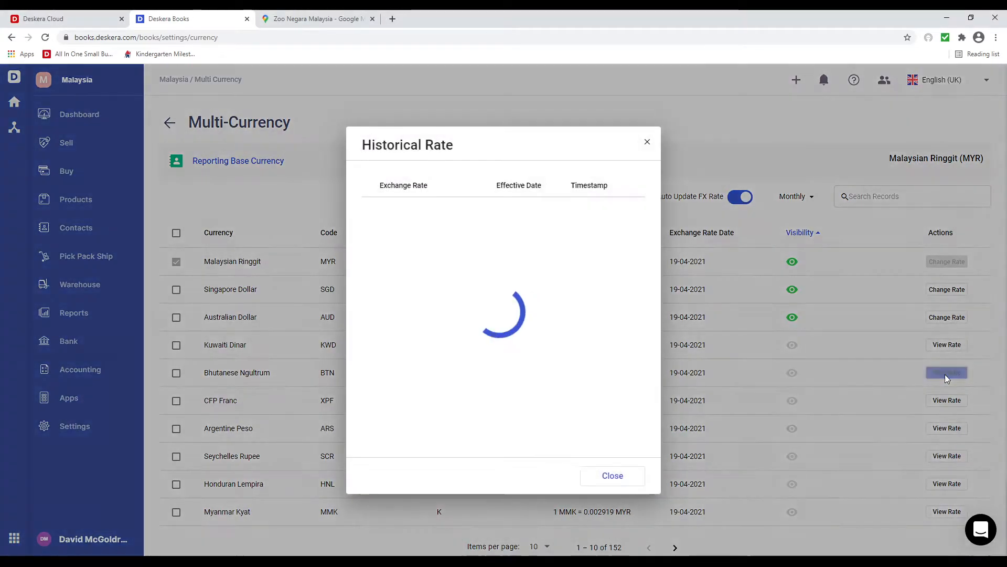
pyautogui.click(636, 482)
# Start a new contact named Johns Computers with Malaysian Ringgit (MYR) as its currency, and fill in its tax number.
pyautogui.click(103, 235)
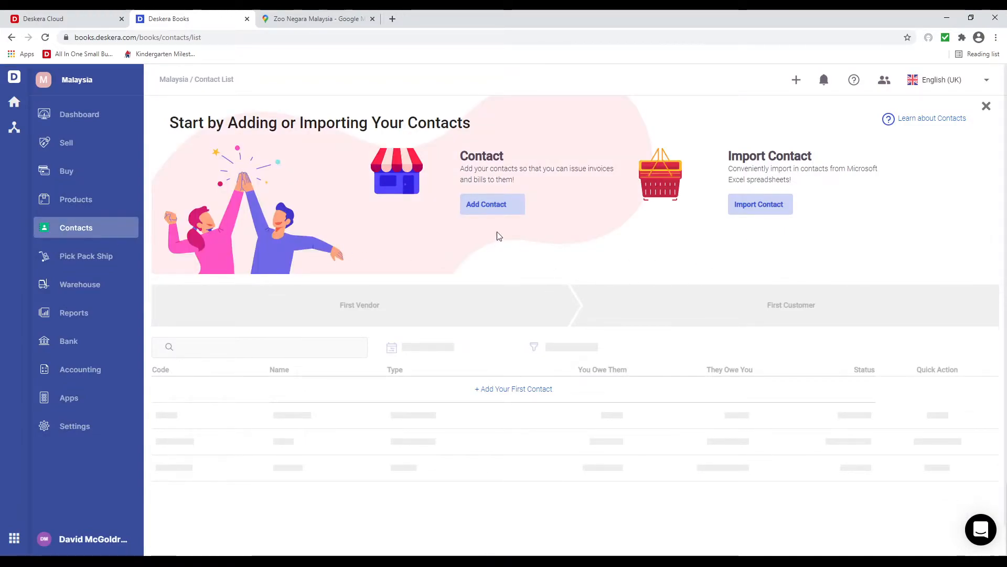
pyautogui.click(479, 204)
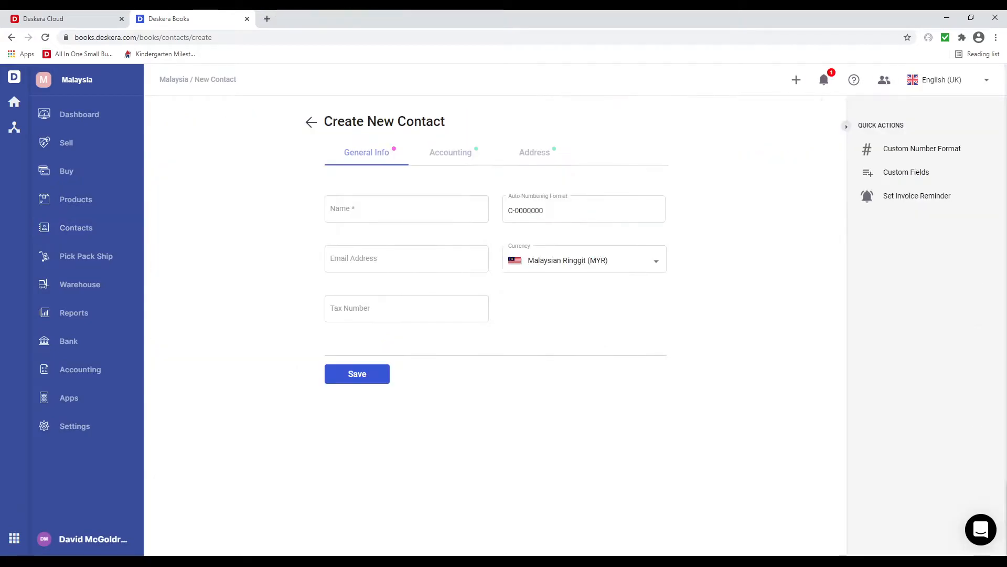
pyautogui.click(361, 211)
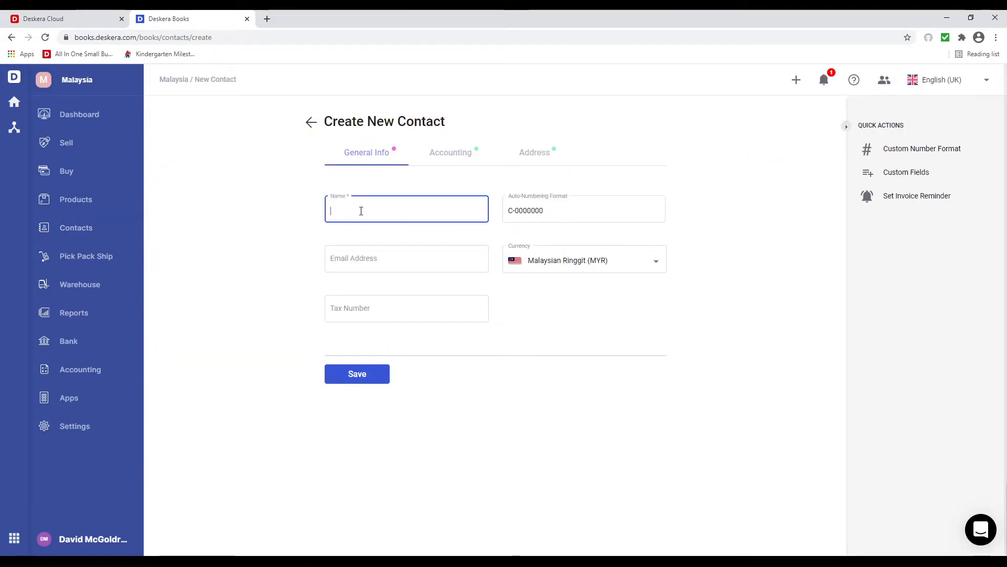
pyautogui.write('Johns Computers')
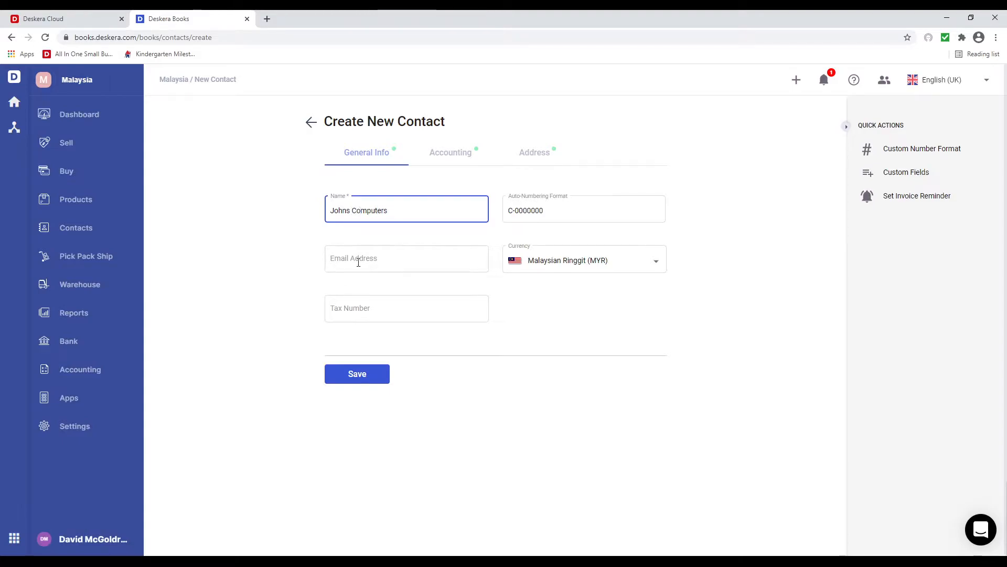
pyautogui.click(576, 269)
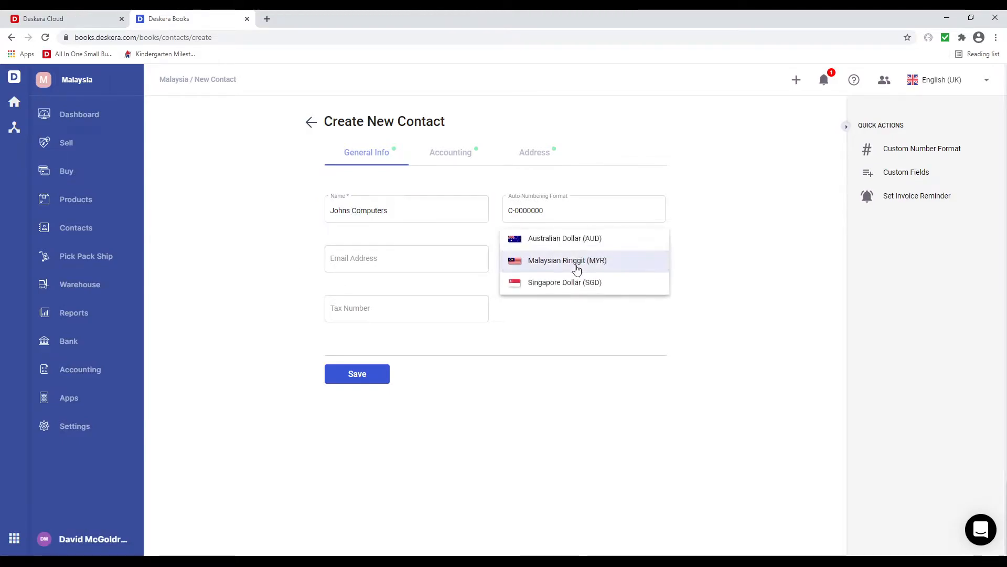
pyautogui.click(576, 268)
pyautogui.click(421, 314)
pyautogui.write('23424234')
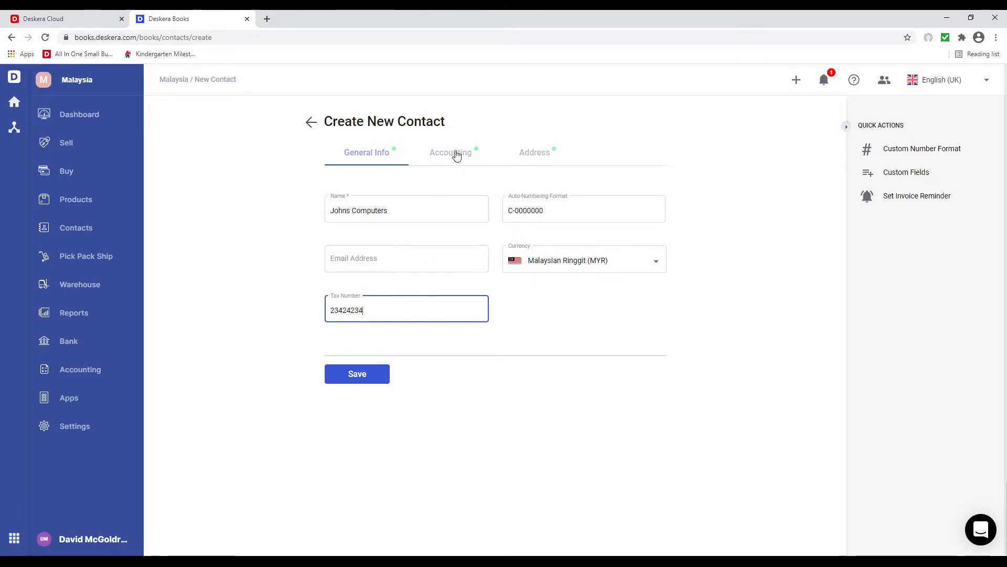
# Fill in the contact's business registration, service tax registration and sales tax registration numbers in its accounting details.
pyautogui.click(456, 154)
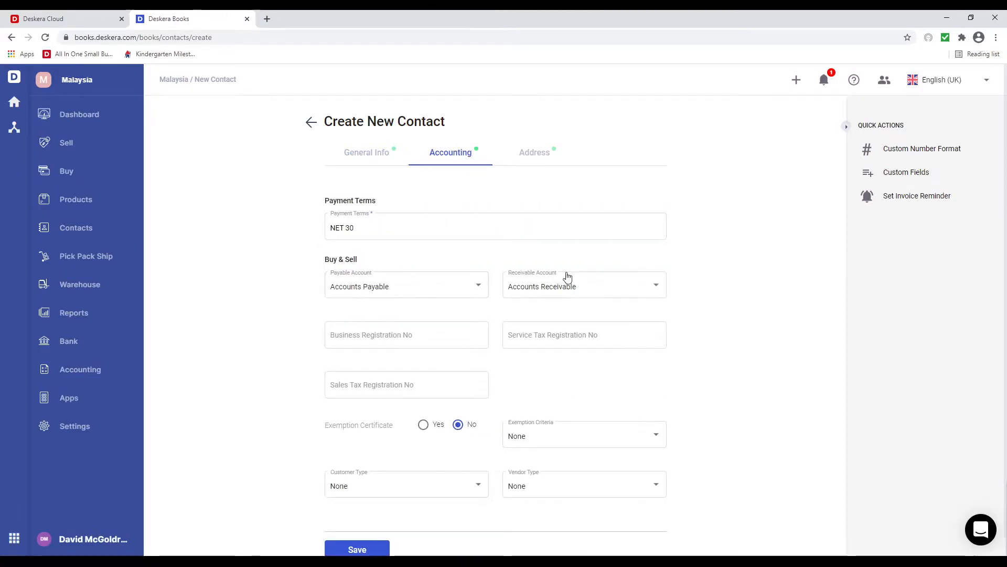
pyautogui.click(453, 338)
pyautogui.write('2342423')
pyautogui.click(516, 336)
pyautogui.write('23424234')
pyautogui.click(424, 384)
pyautogui.write('2342342')
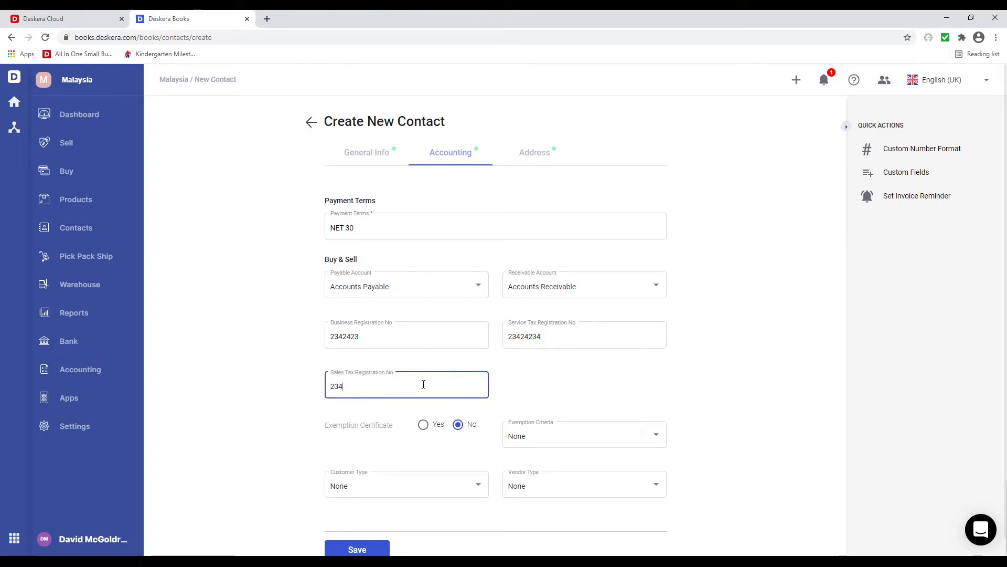
# Mark the contact as holding an exemption certificate with criteria Zero rated 0%, and inspect the customer and vendor type options.
pyautogui.click(423, 425)
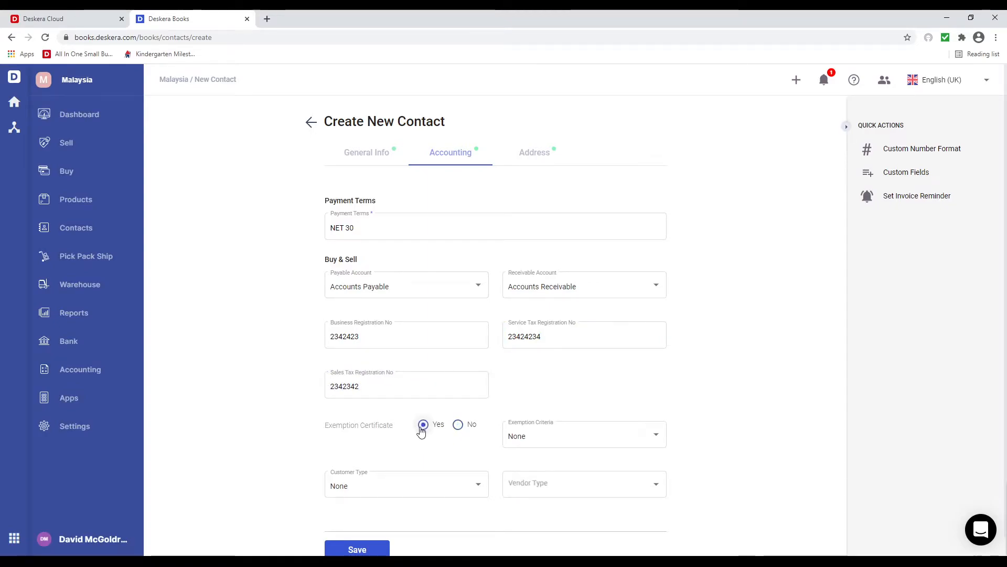
pyautogui.click(528, 436)
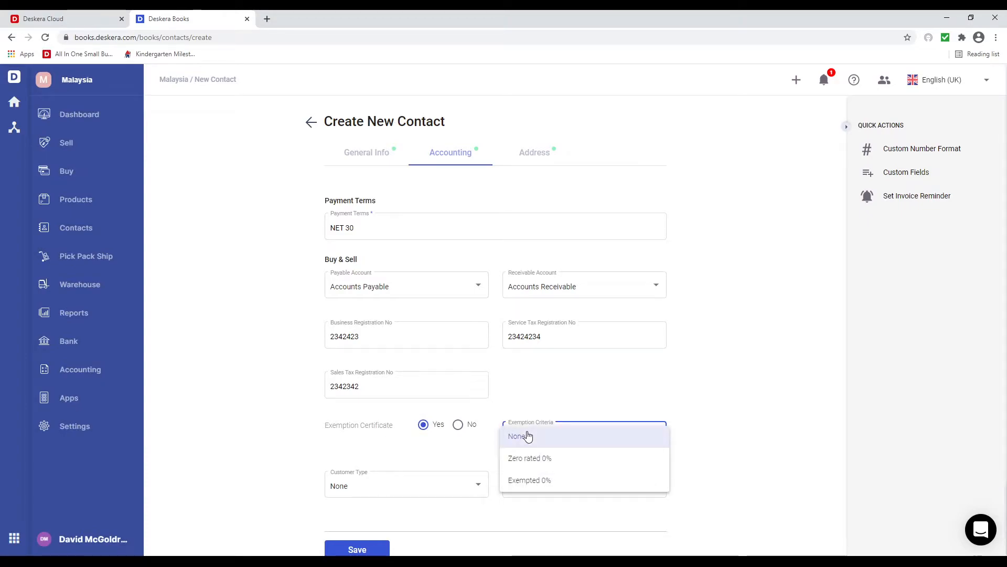
pyautogui.click(540, 458)
pyautogui.click(480, 489)
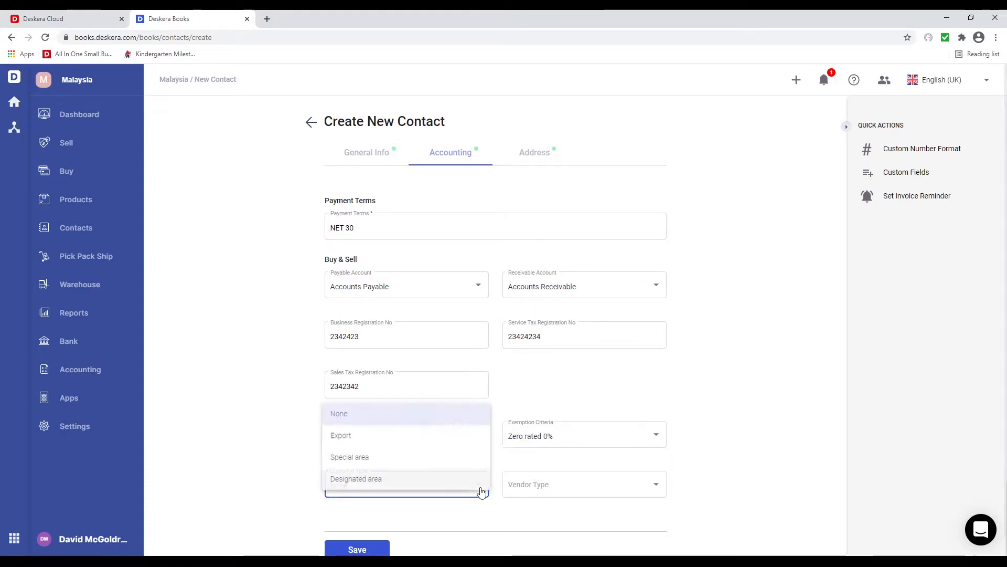
pyautogui.click(546, 485)
pyautogui.click(549, 486)
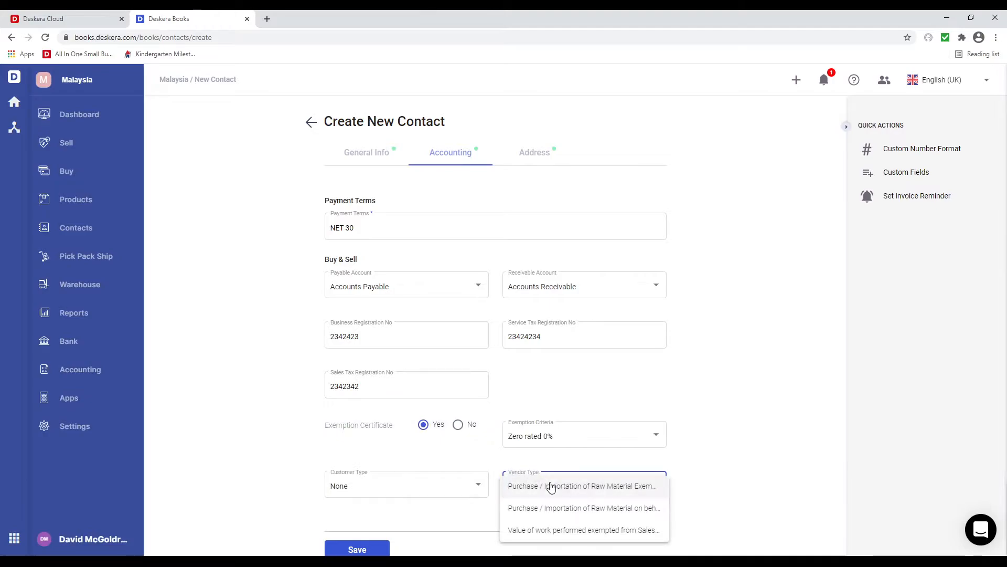
# View the contact's address section without filling it in, and save the new contact.
pyautogui.click(539, 157)
pyautogui.click(539, 158)
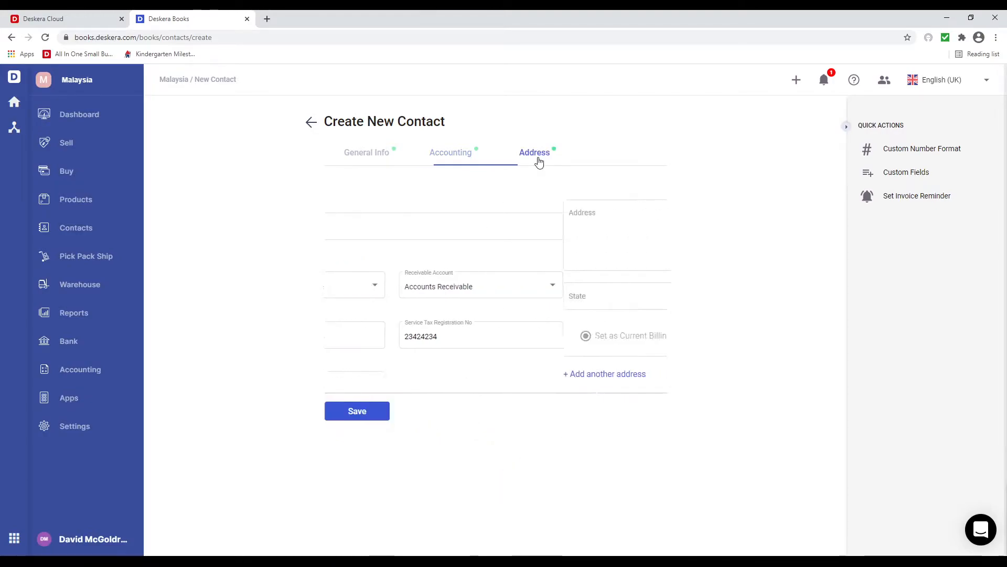
pyautogui.click(360, 413)
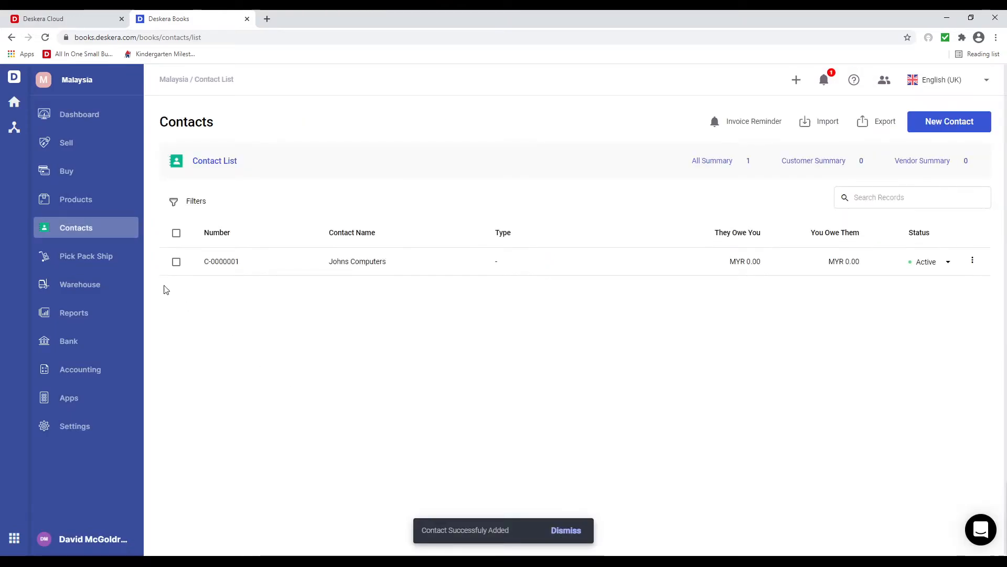
# Start a new non-tracked product of the Goods offering type and name it Apples.
pyautogui.click(114, 210)
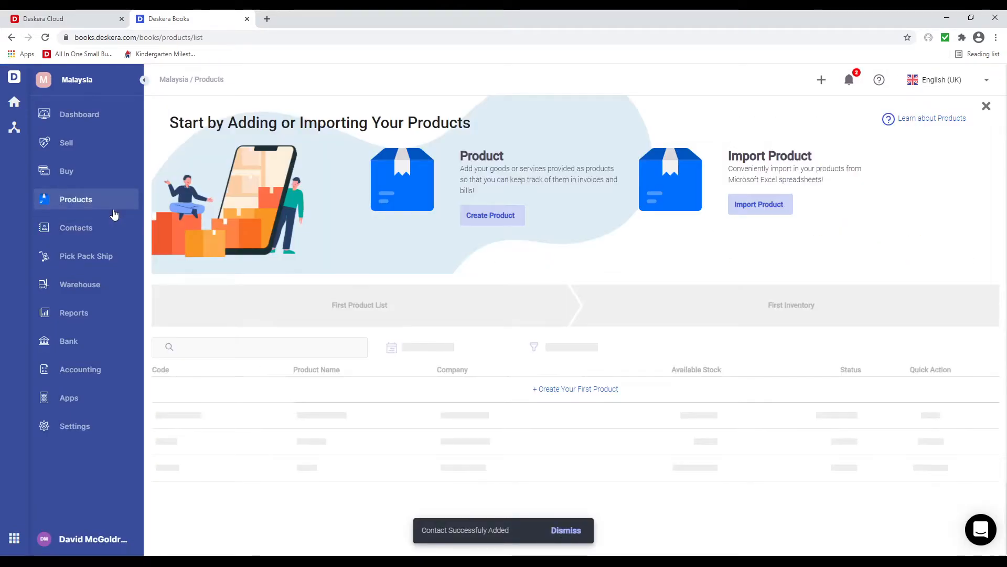
pyautogui.click(508, 217)
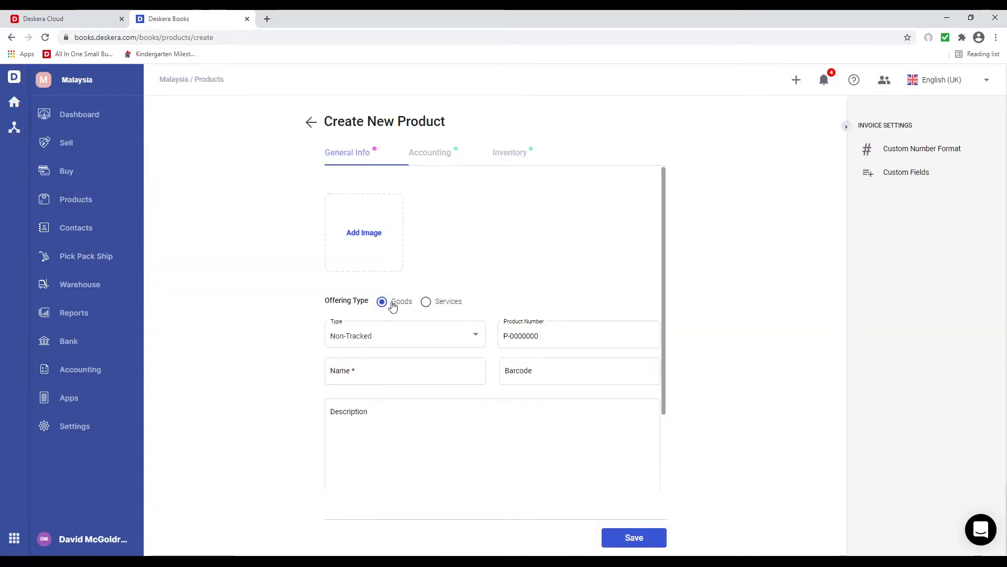
pyautogui.click(463, 346)
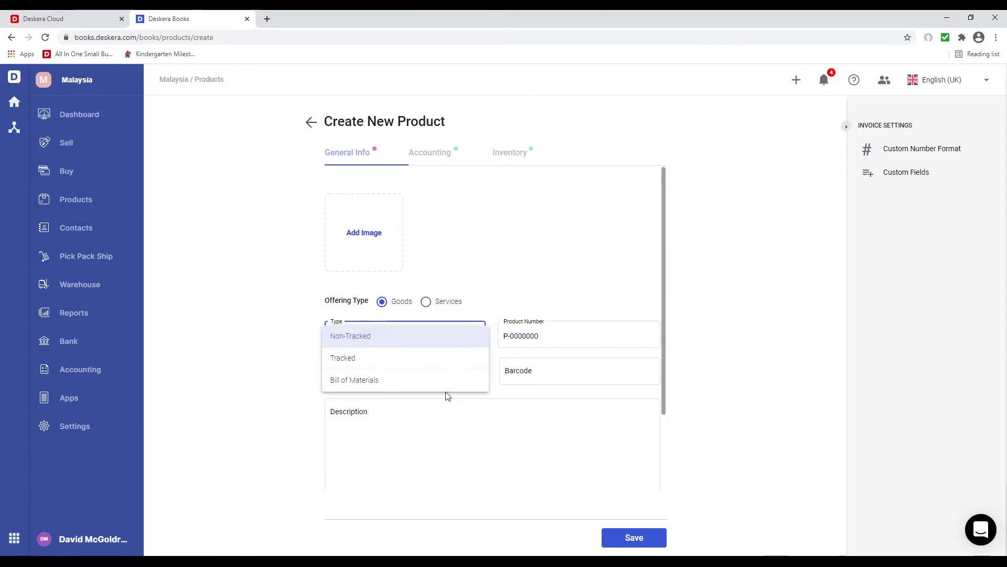
pyautogui.click(446, 445)
pyautogui.click(390, 370)
pyautogui.write('Apples')
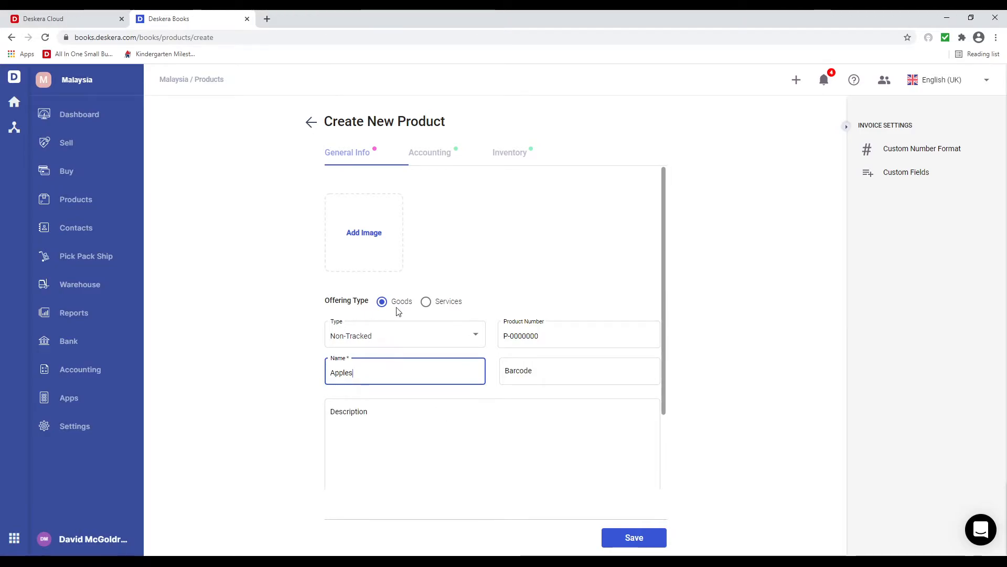
# Assign tariff code 0104 to the Apples product.
pyautogui.scroll(-2, 398, 411)
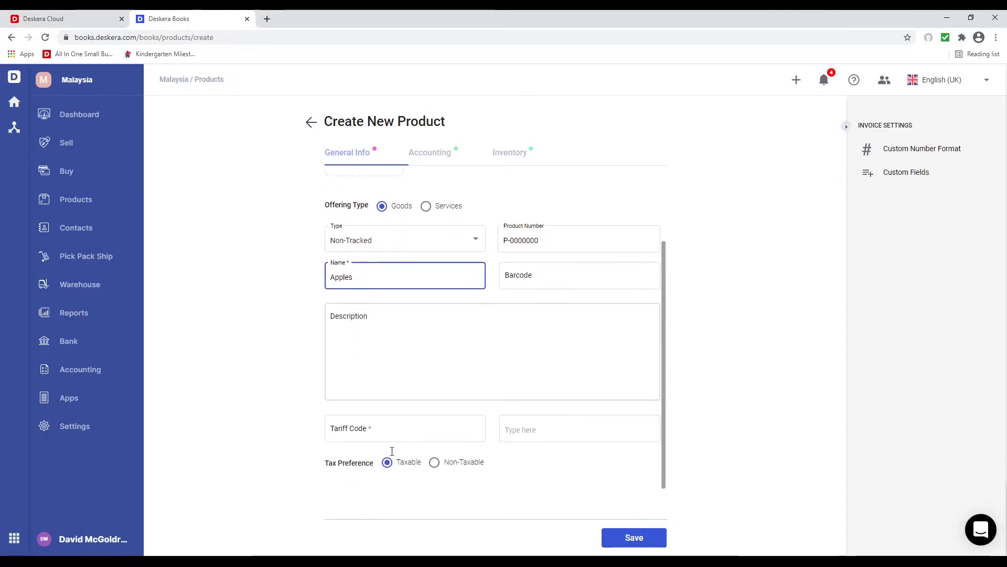
pyautogui.click(368, 433)
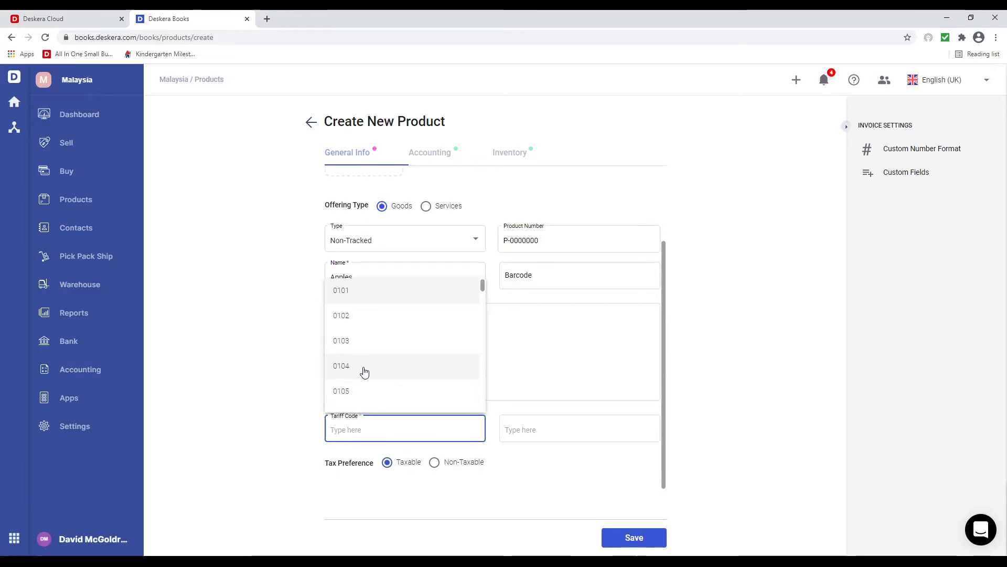
pyautogui.click(365, 371)
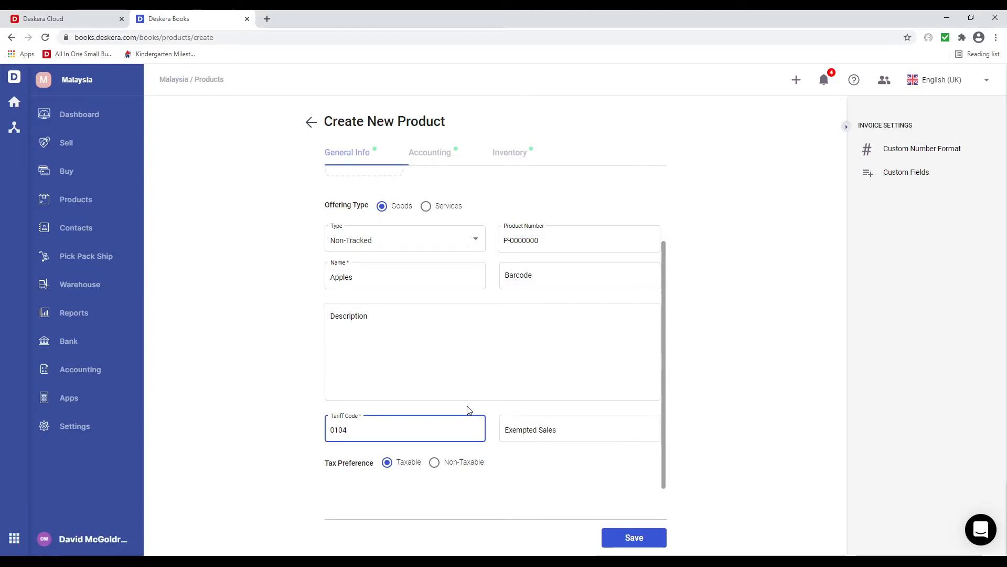
pyautogui.click(426, 206)
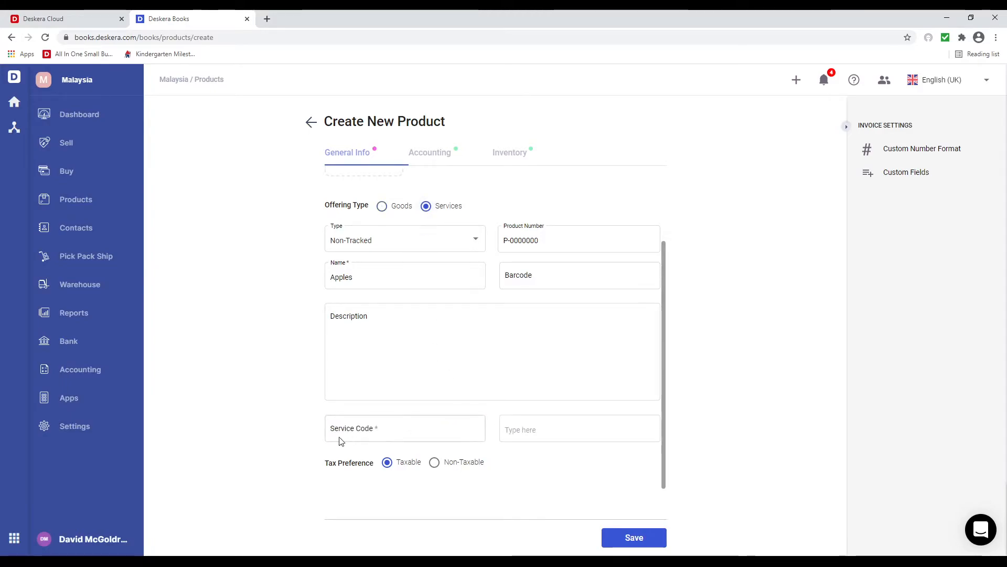
pyautogui.click(390, 434)
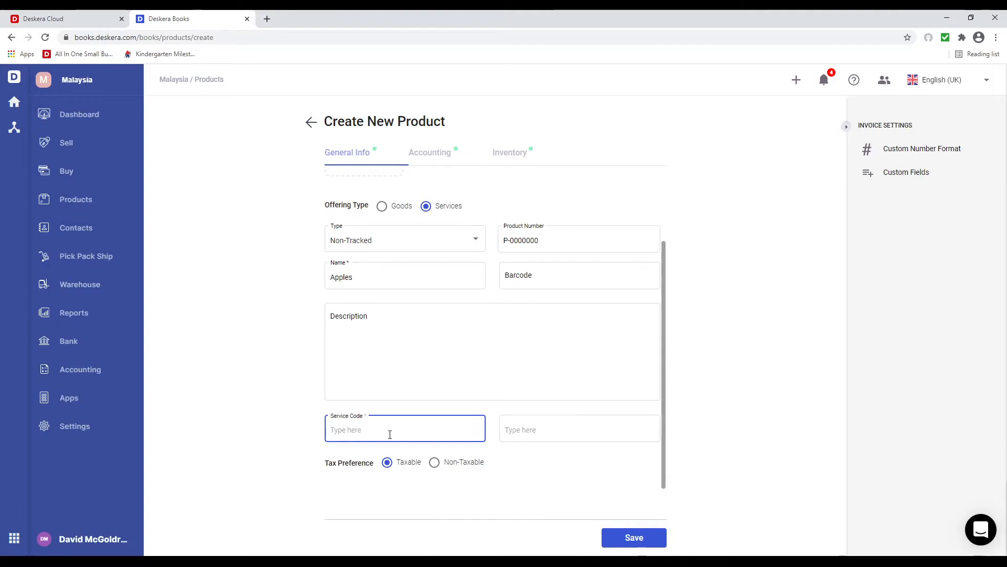
pyautogui.click(366, 290)
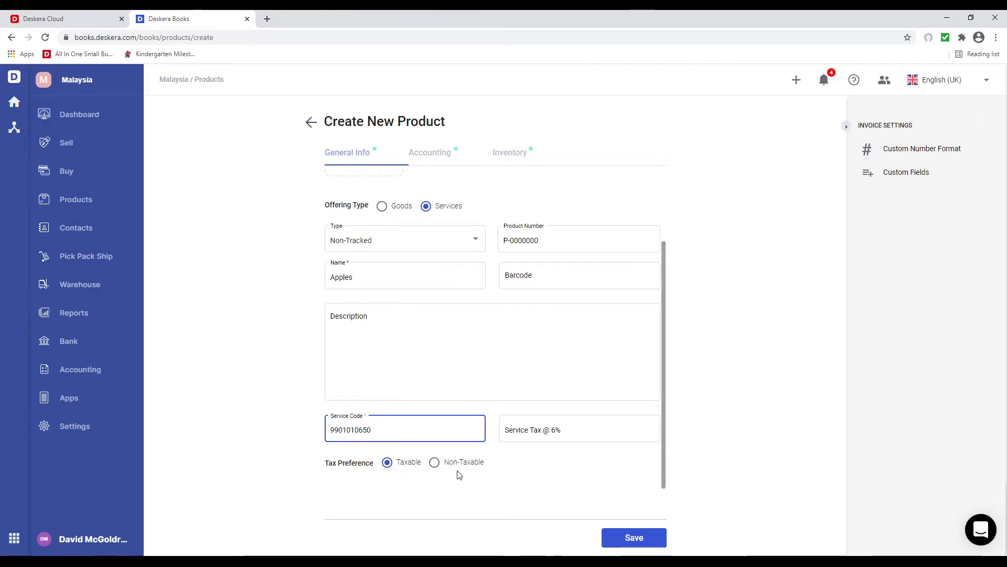
pyautogui.click(653, 541)
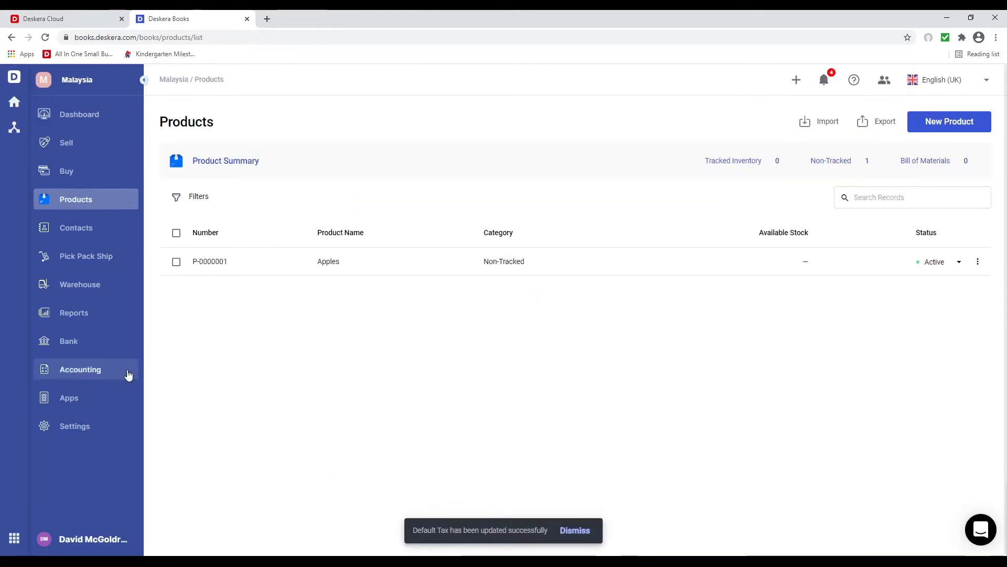
# Add a new bank account named HSBC with the description HSBC, and save its account details.
pyautogui.click(87, 346)
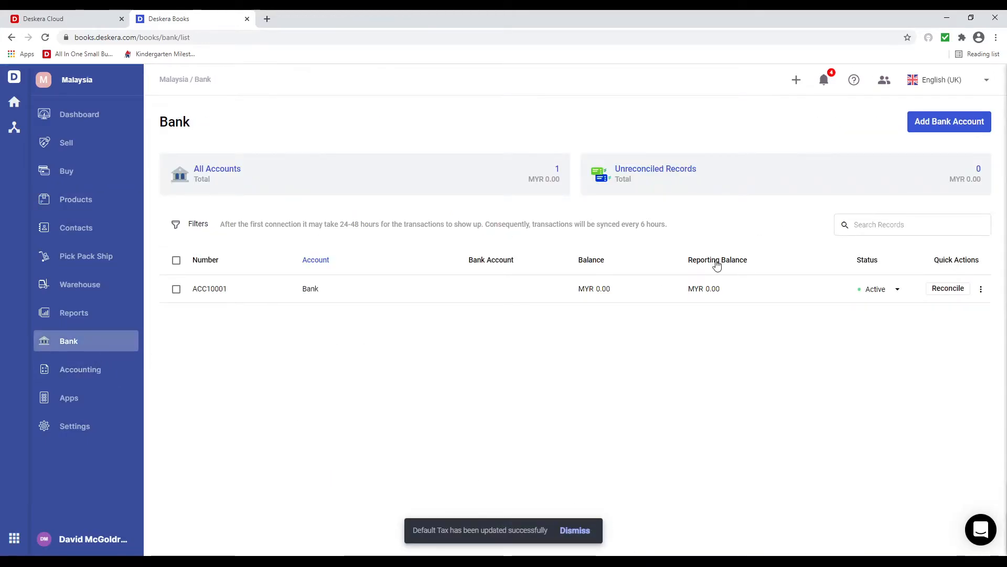
pyautogui.click(951, 122)
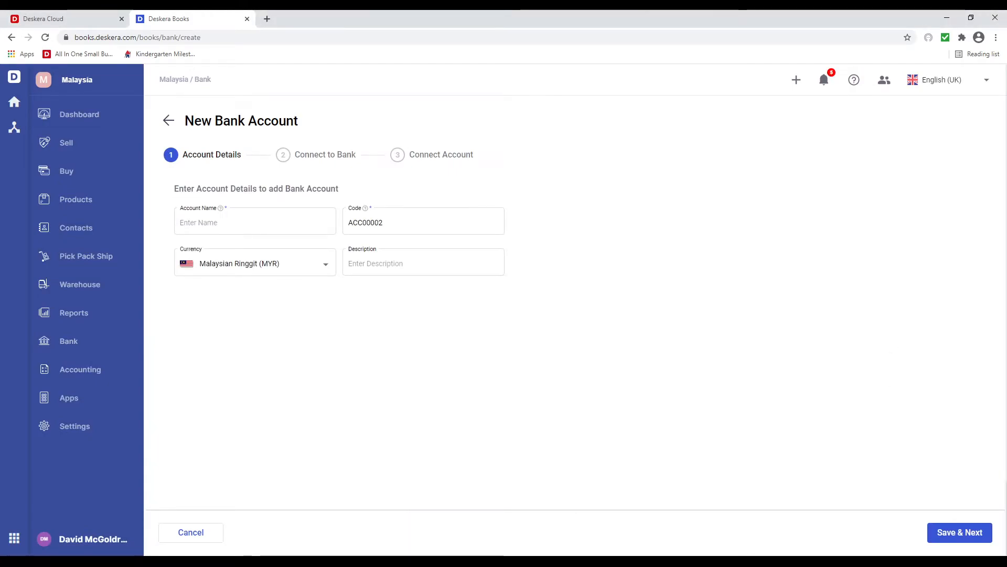
pyautogui.click(205, 223)
pyautogui.write('HSBC')
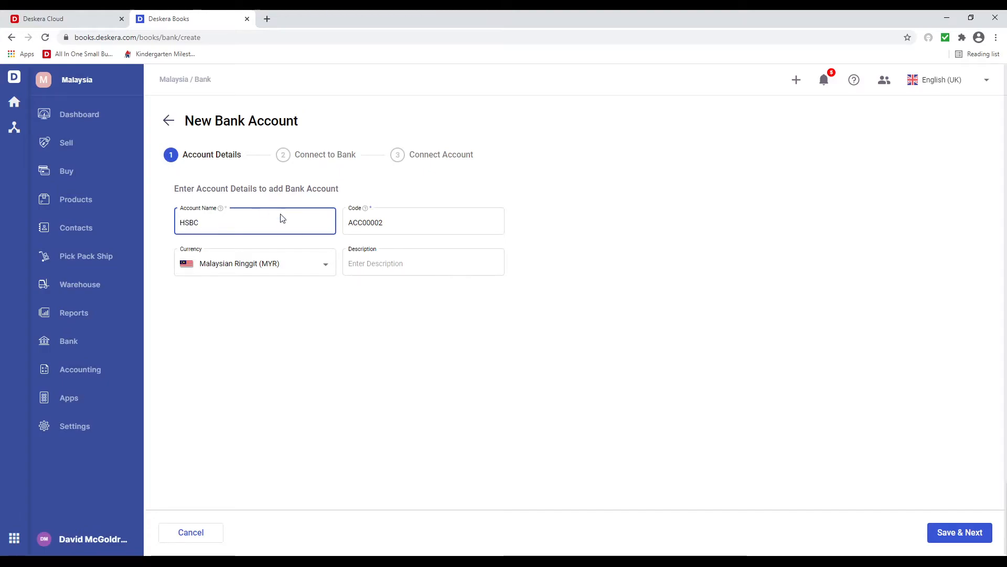
pyautogui.click(371, 268)
pyautogui.write('HSBC')
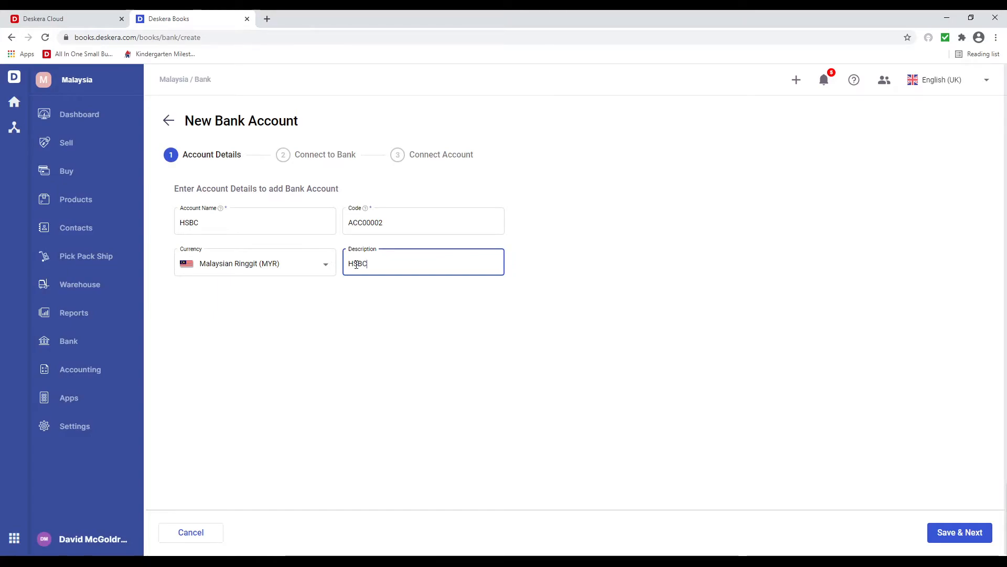
pyautogui.click(966, 533)
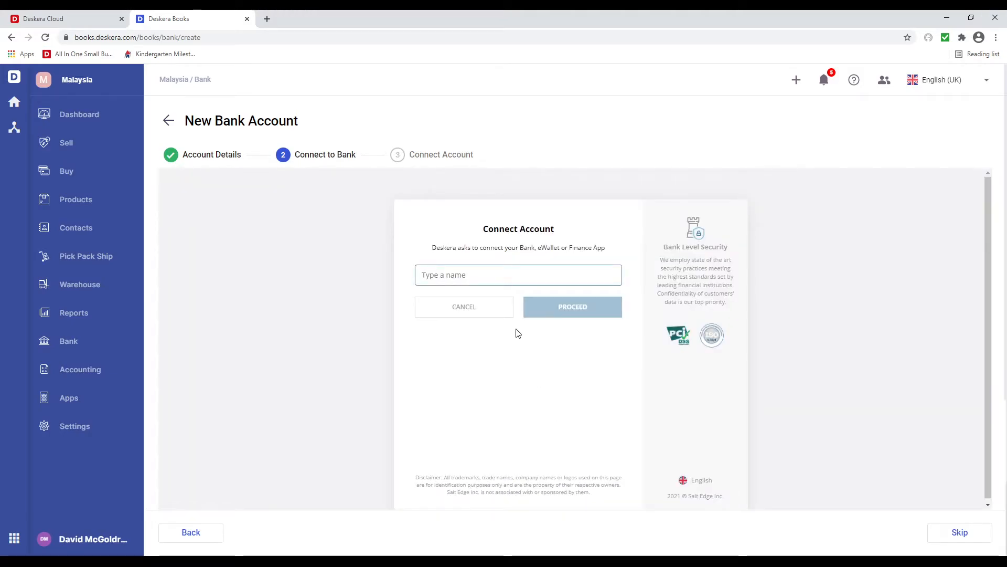
# Select HSBC under Malaysia as the bank to connect, and skip the connection without entering any banking credentials.
pyautogui.click(493, 284)
pyautogui.write('HSBC')
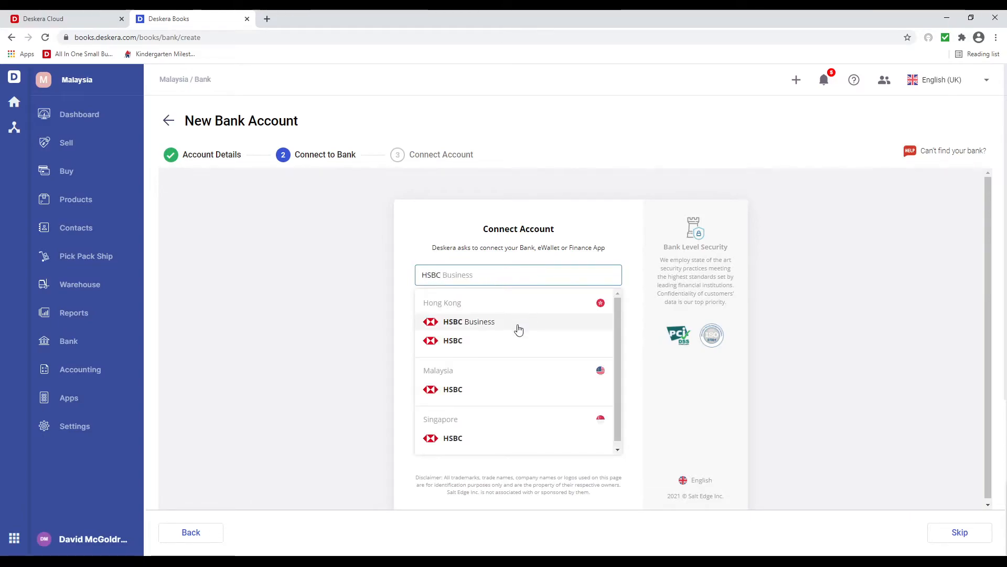
pyautogui.click(516, 391)
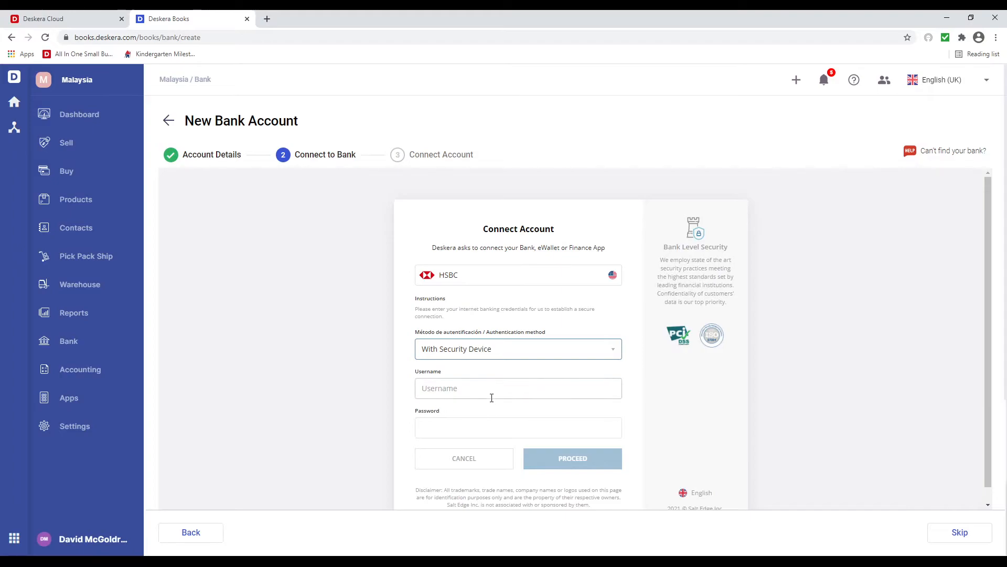
pyautogui.scroll(-1, 588, 460)
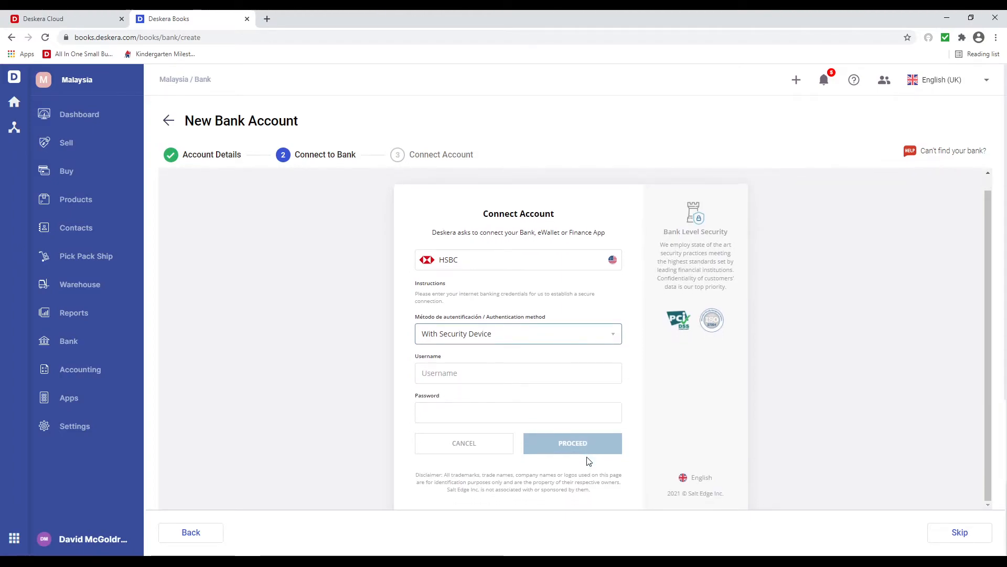
pyautogui.click(979, 541)
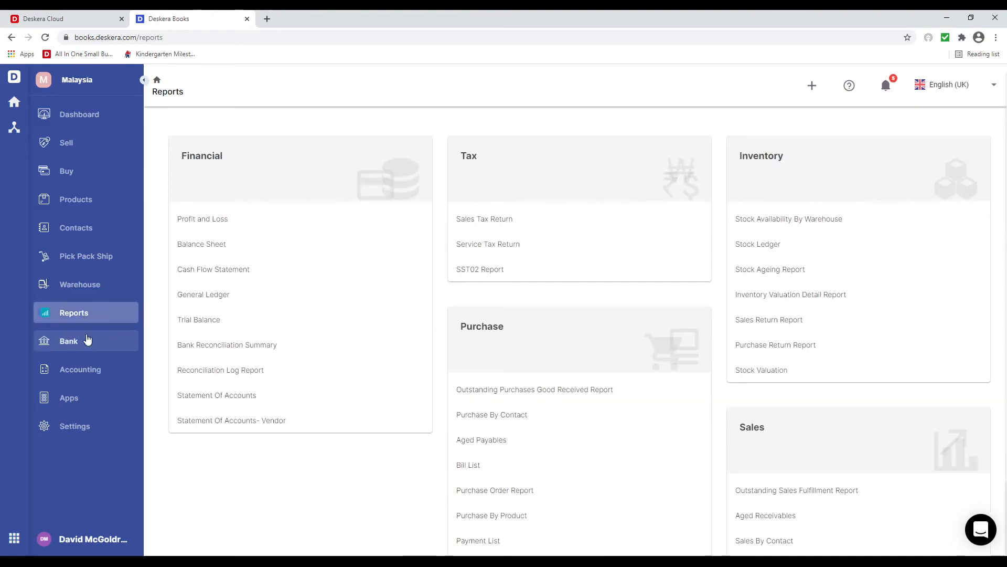
# View the Sales Tax Return report and the Service Tax Return report.
pyautogui.click(560, 225)
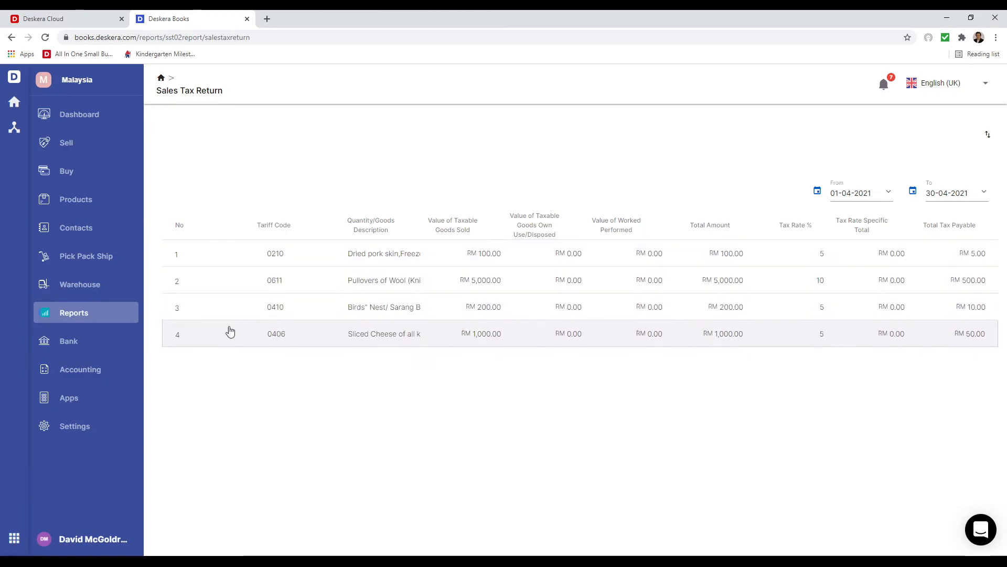
pyautogui.click(104, 321)
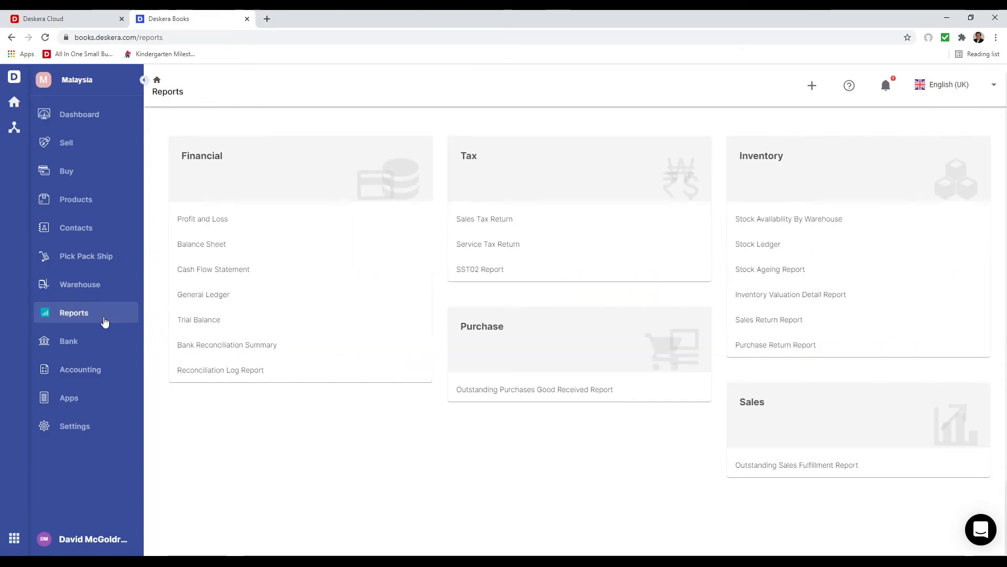
pyautogui.click(551, 248)
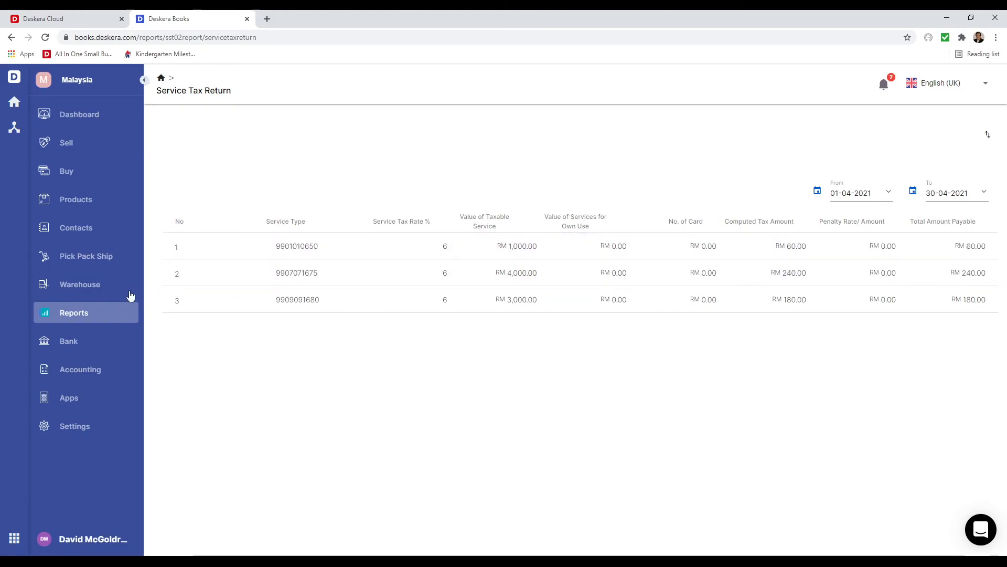
# Open the SST02 Report with the Sales tax type and examine its sections from Part B1 through the Part F declarations.
pyautogui.click(97, 319)
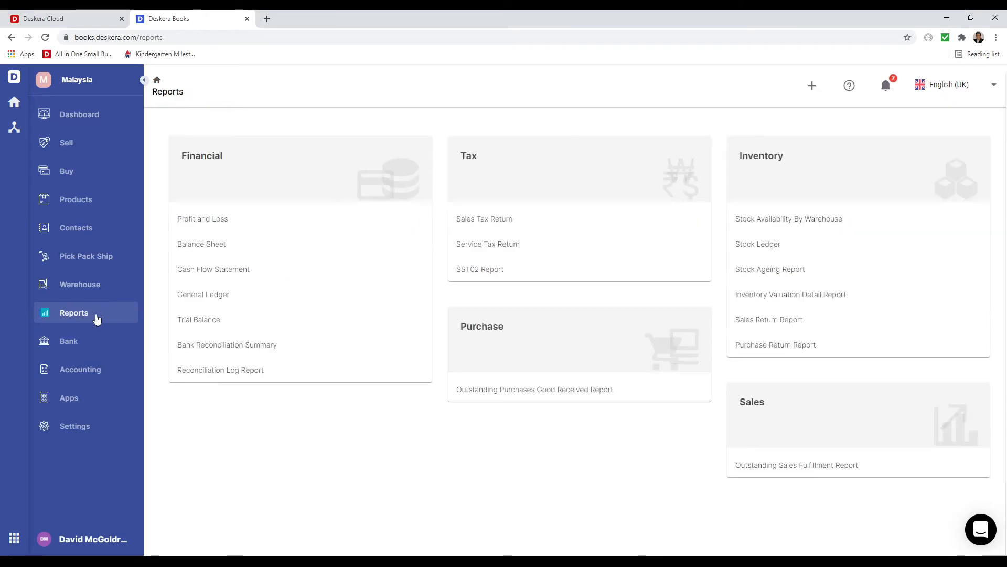
pyautogui.click(525, 272)
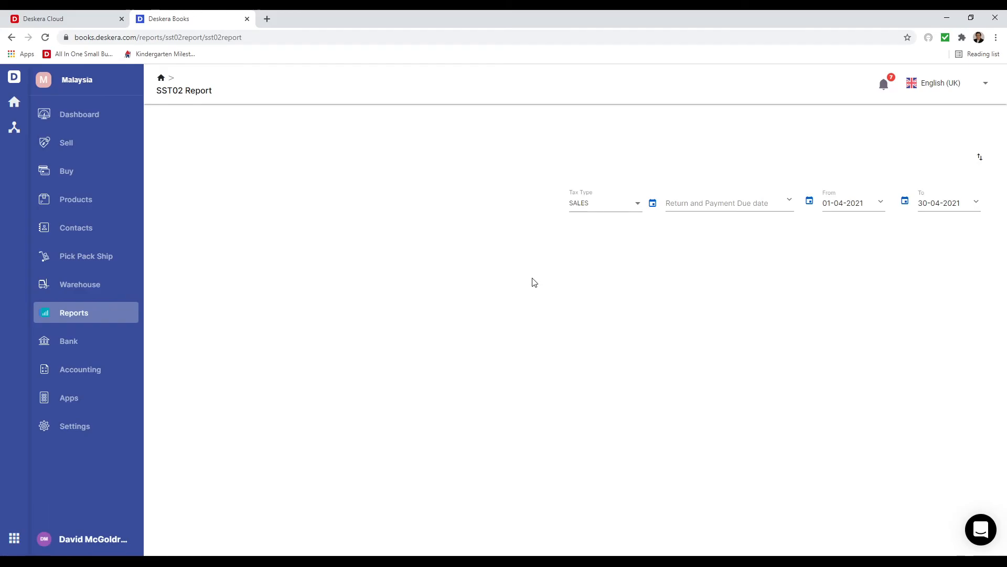
pyautogui.click(618, 209)
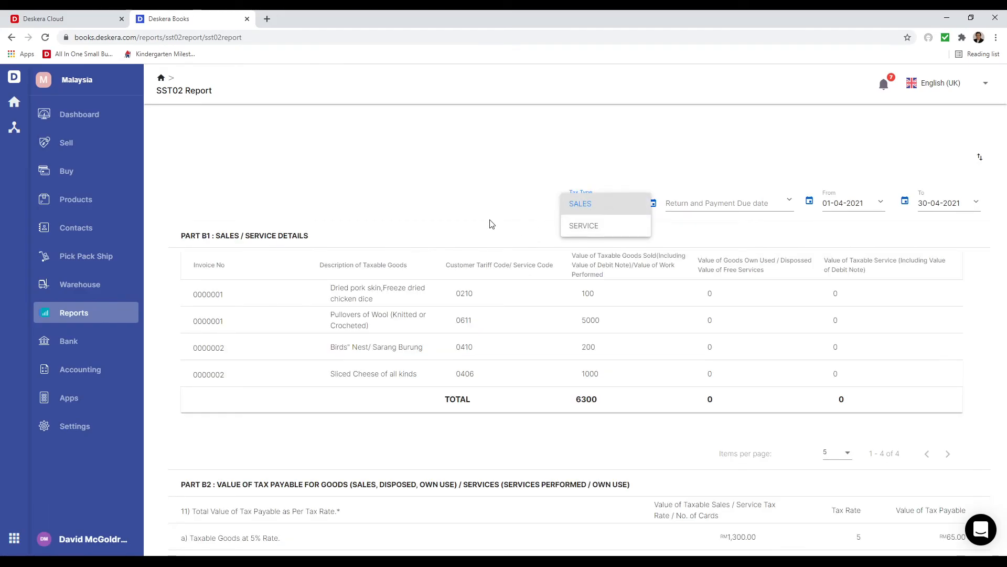
pyautogui.click(568, 208)
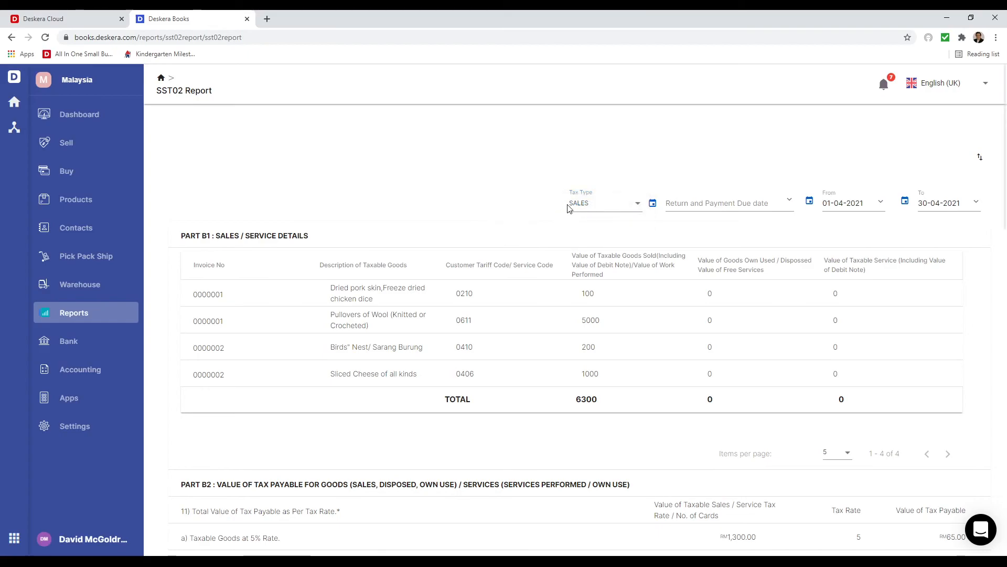
pyautogui.click(602, 208)
pyautogui.click(465, 253)
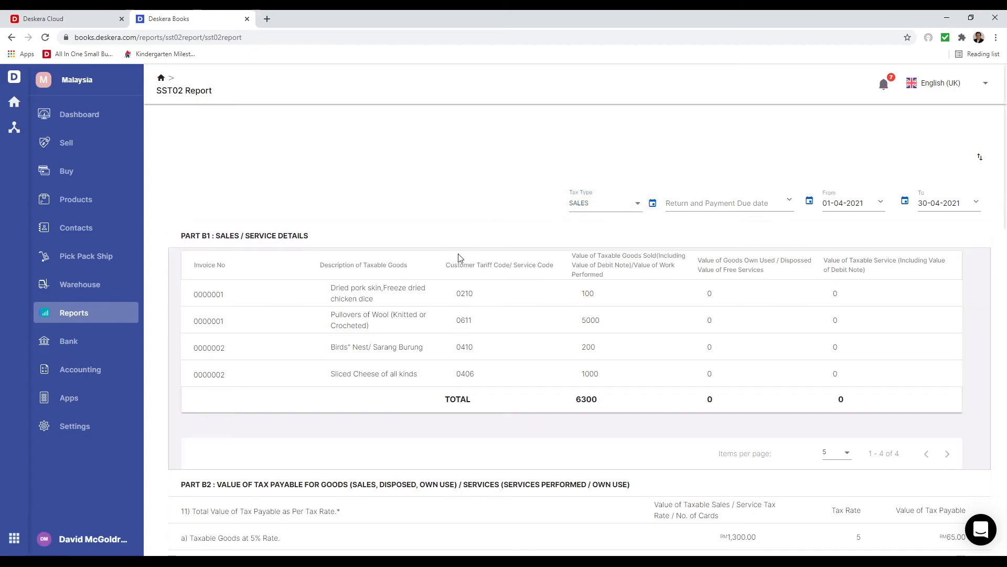
pyautogui.scroll(-5, 433, 377)
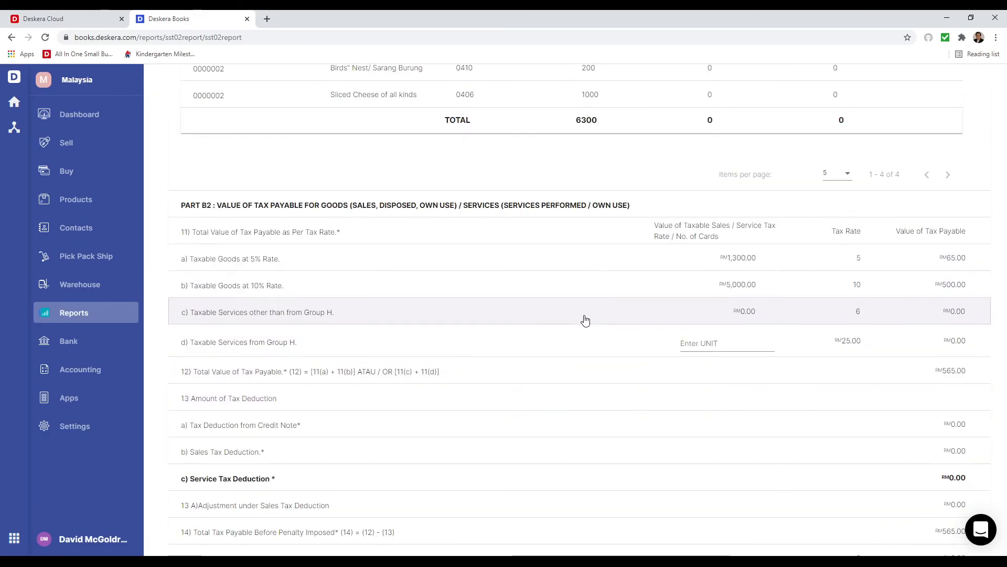
pyautogui.scroll(-9, 577, 315)
pyautogui.scroll(-4, 574, 404)
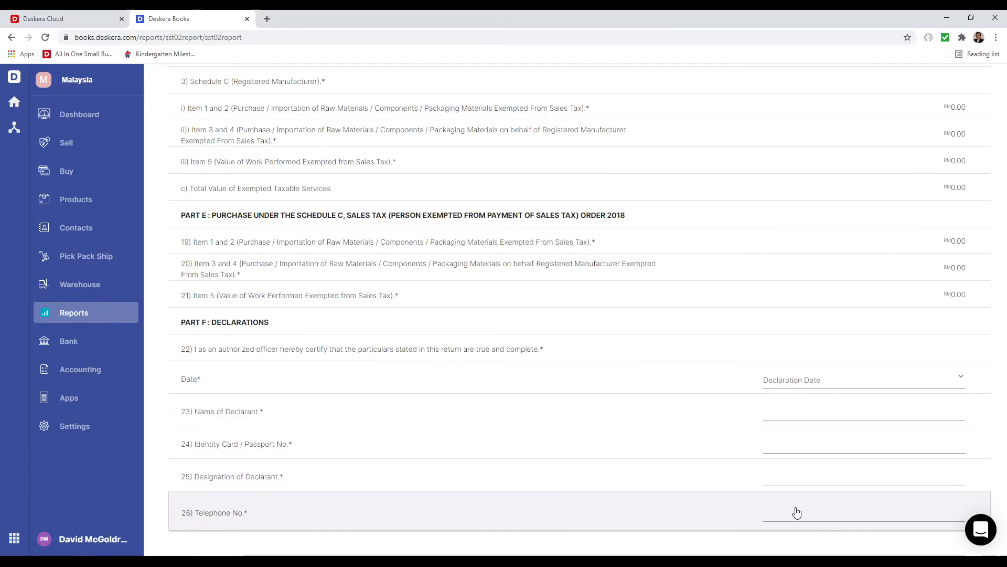
pyautogui.scroll(16, 641, 444)
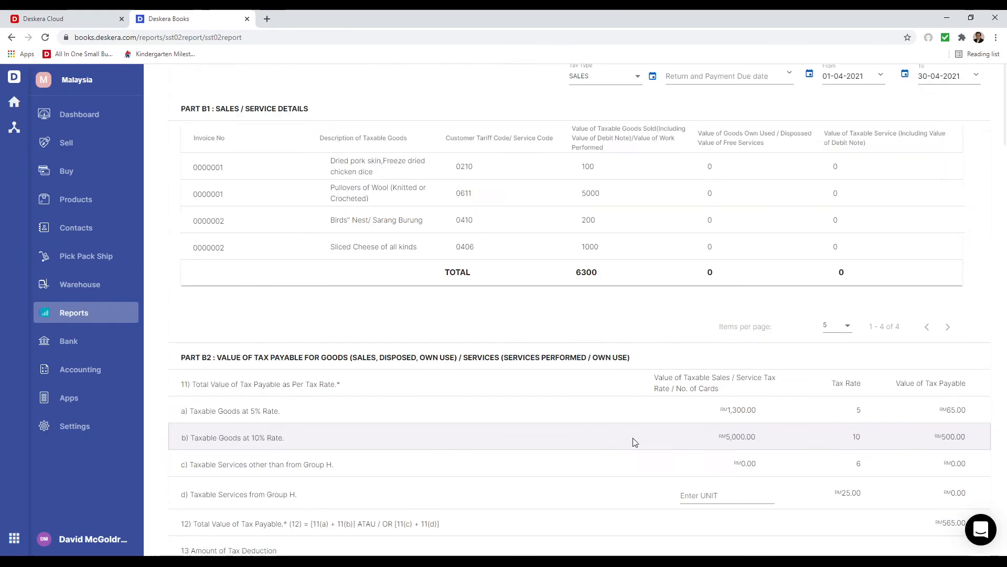
# Switch the SST02 Report's tax type to Service and examine its sections through the Part F declarations.
pyautogui.scroll(4, 633, 438)
pyautogui.click(628, 207)
pyautogui.click(621, 224)
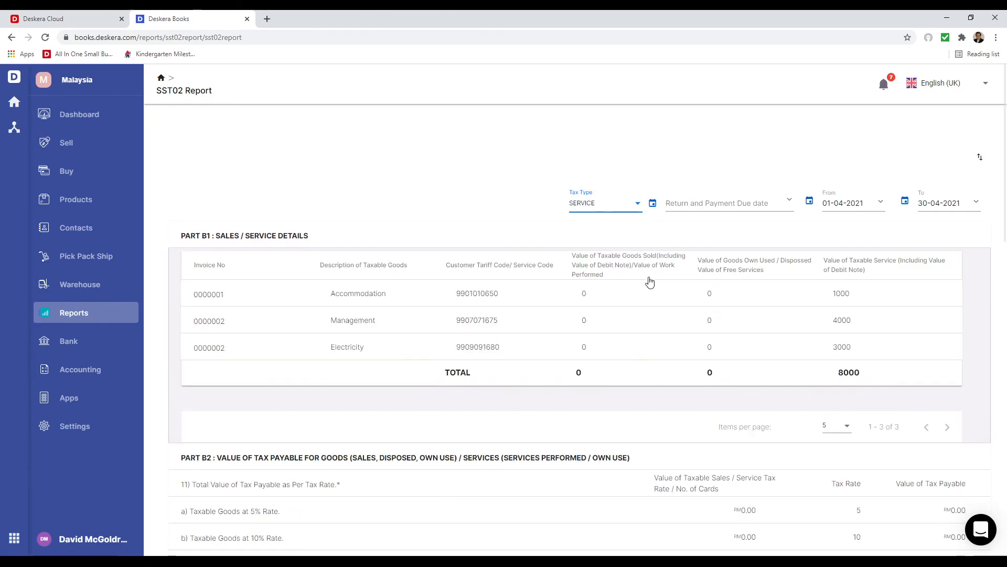
pyautogui.scroll(-3, 556, 414)
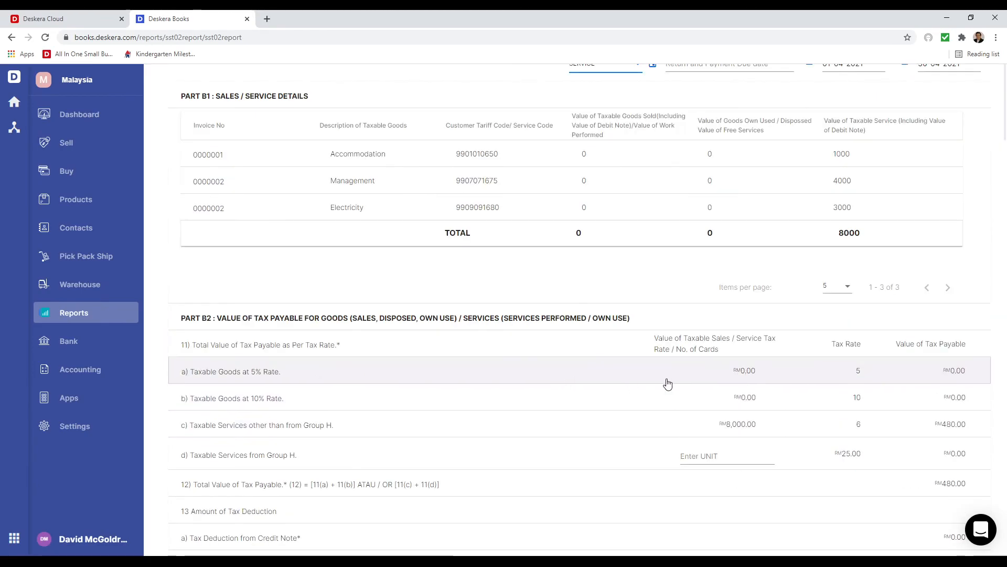
pyautogui.scroll(-3, 676, 413)
pyautogui.scroll(-5, 673, 447)
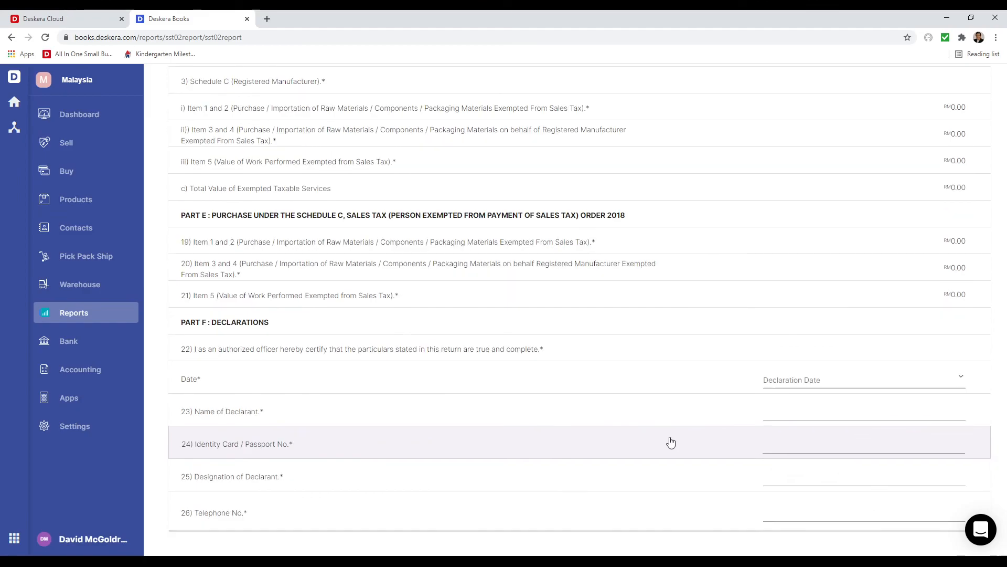
pyautogui.scroll(15, 734, 380)
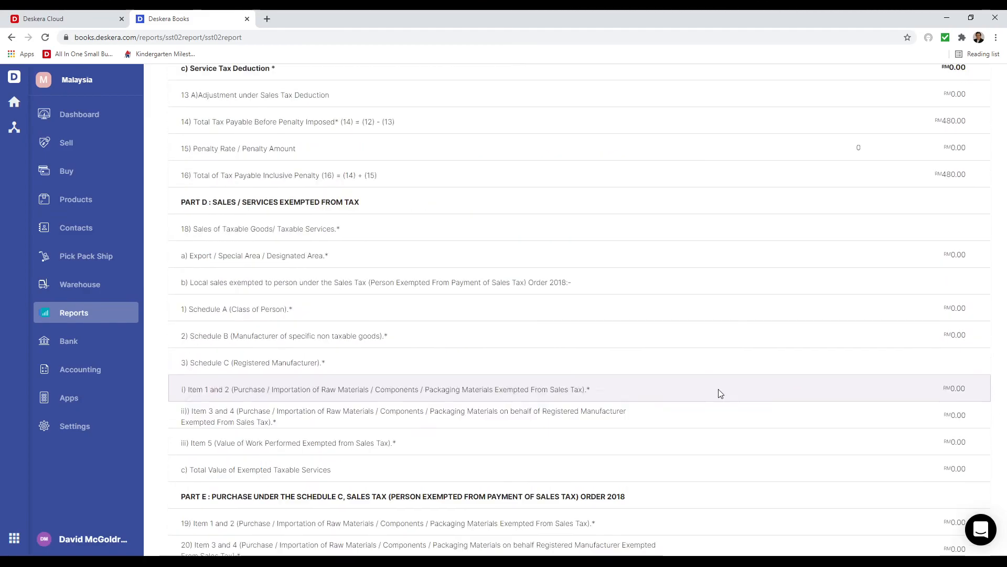